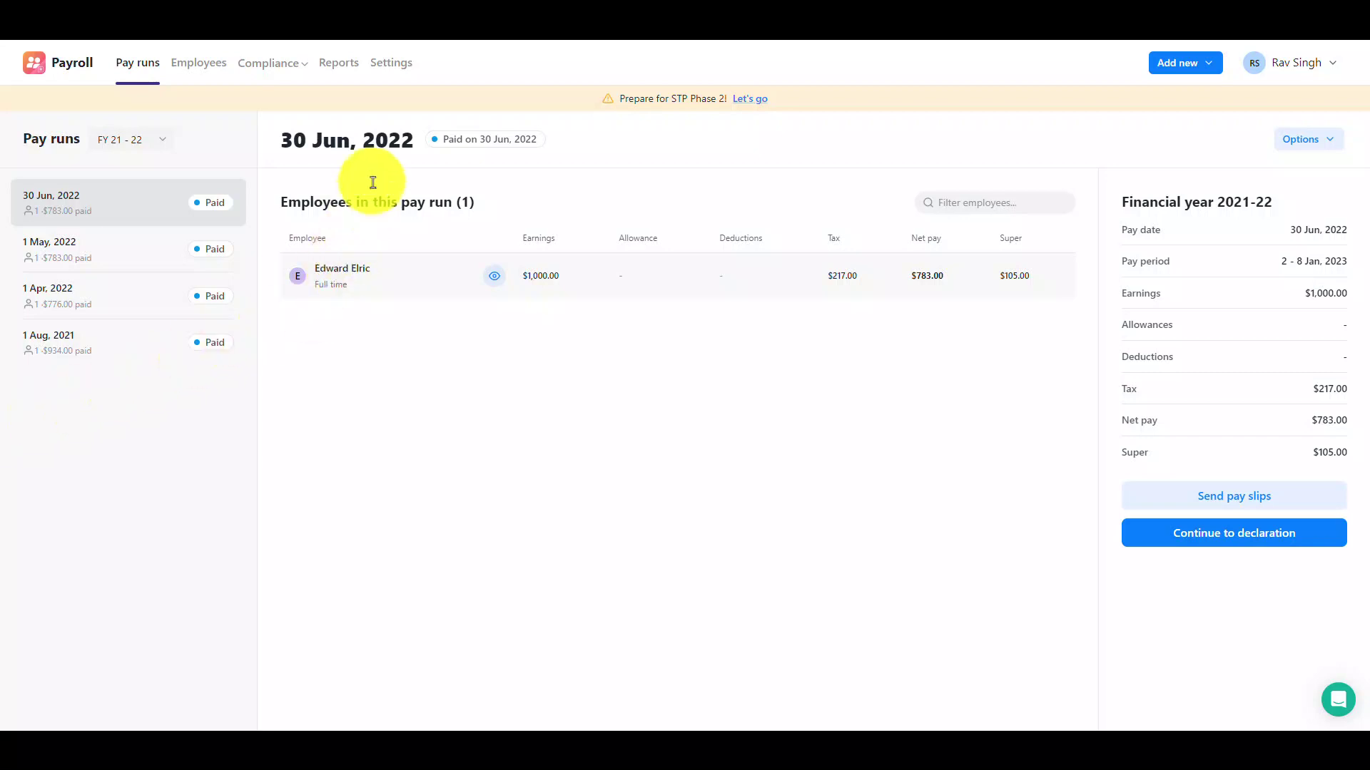
Go to Settings > Pay schedules and start a new, empty pay schedule
left_click(393, 65)
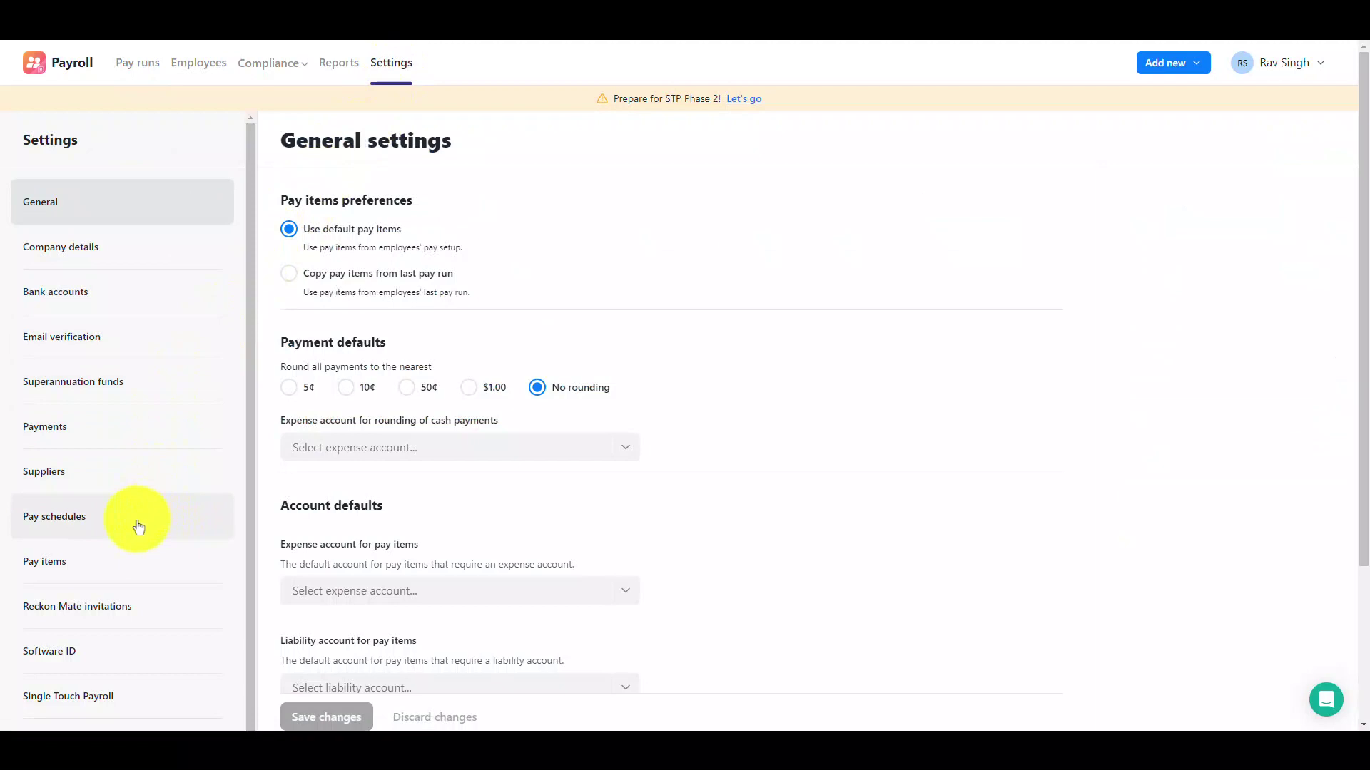
left_click(127, 526)
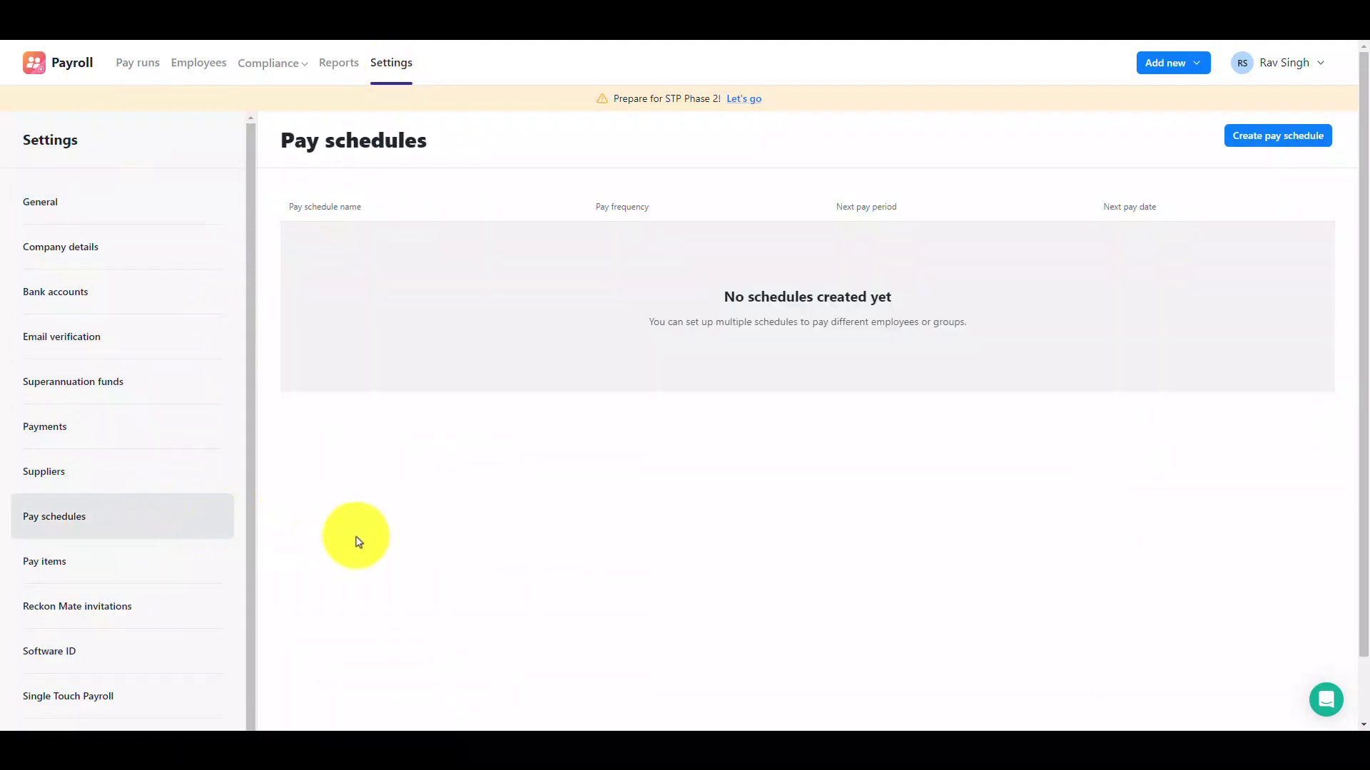
left_click(1292, 146)
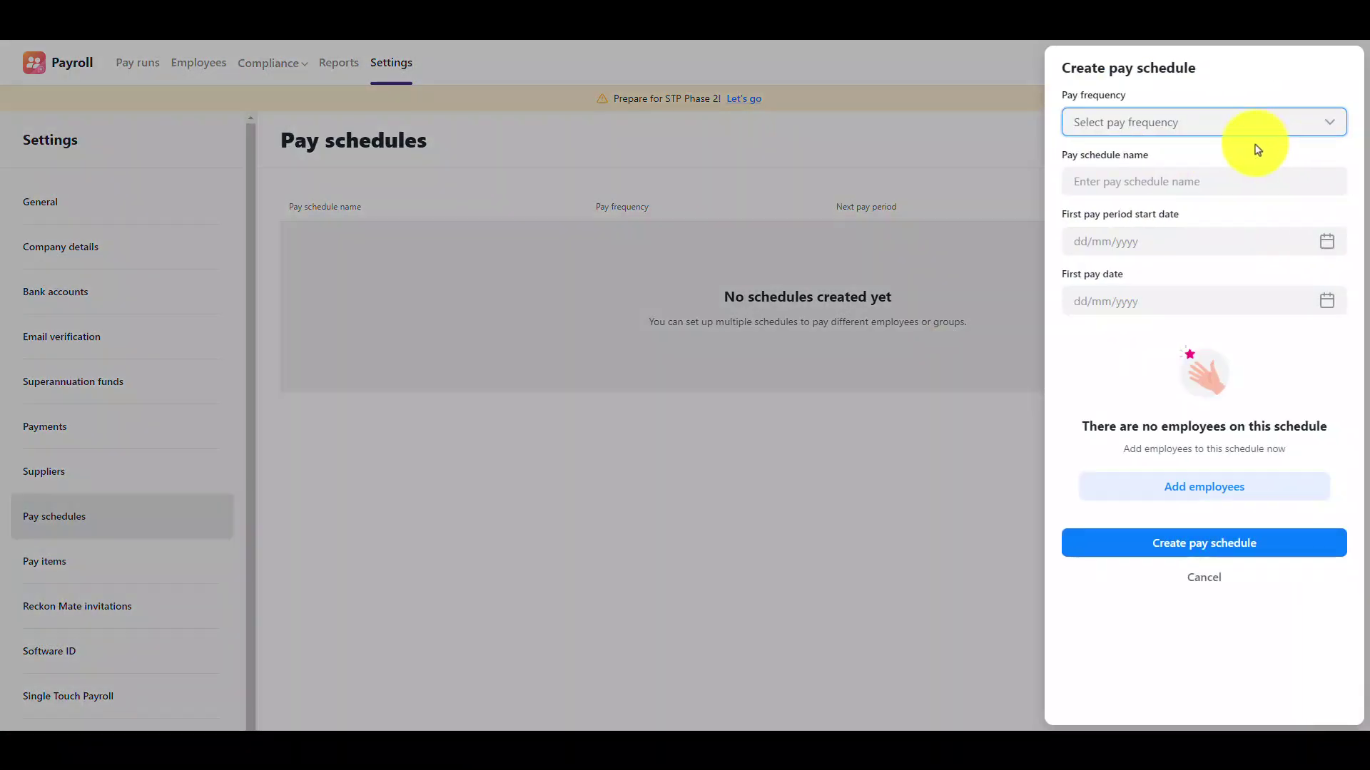
Set pay frequency to Fortnightly and name the schedule 'My fortnightly pay run'
left_click(1253, 127)
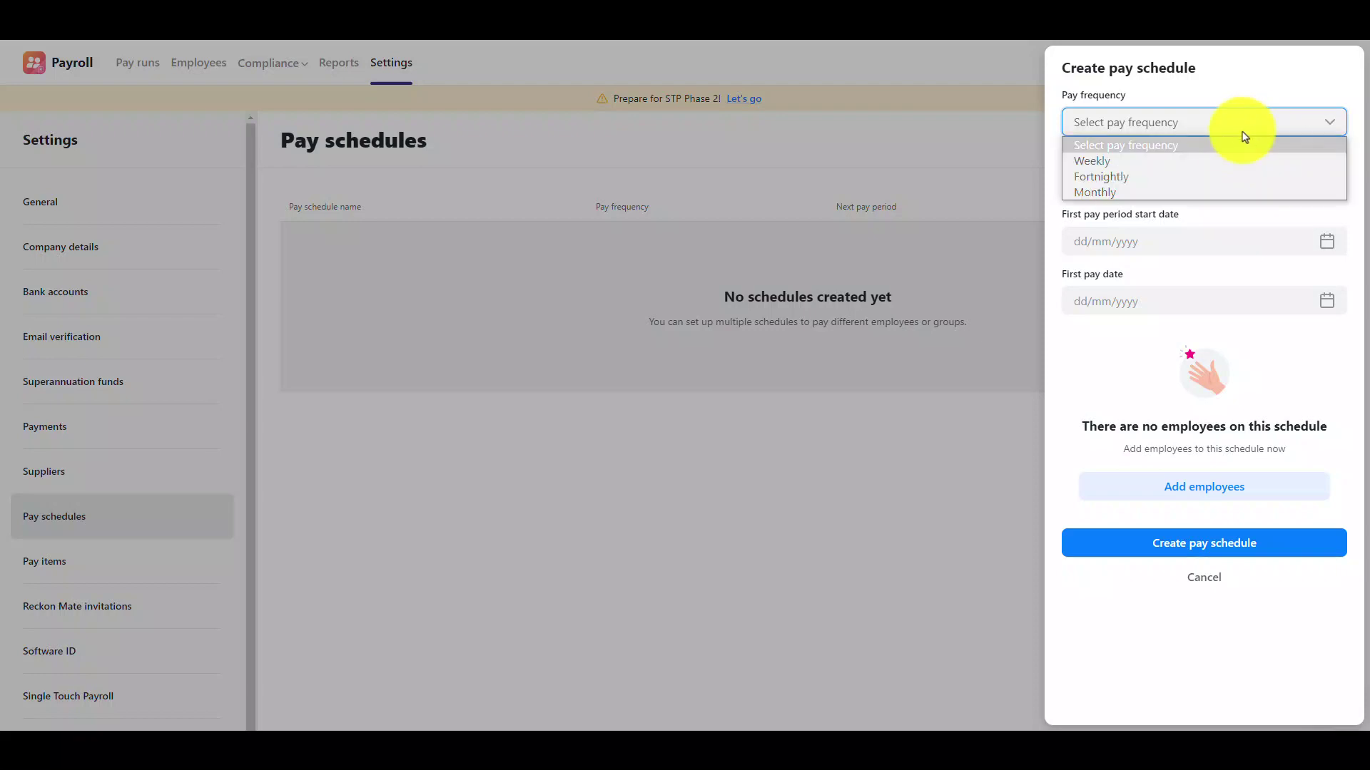
left_click(1169, 178)
left_click(1153, 184)
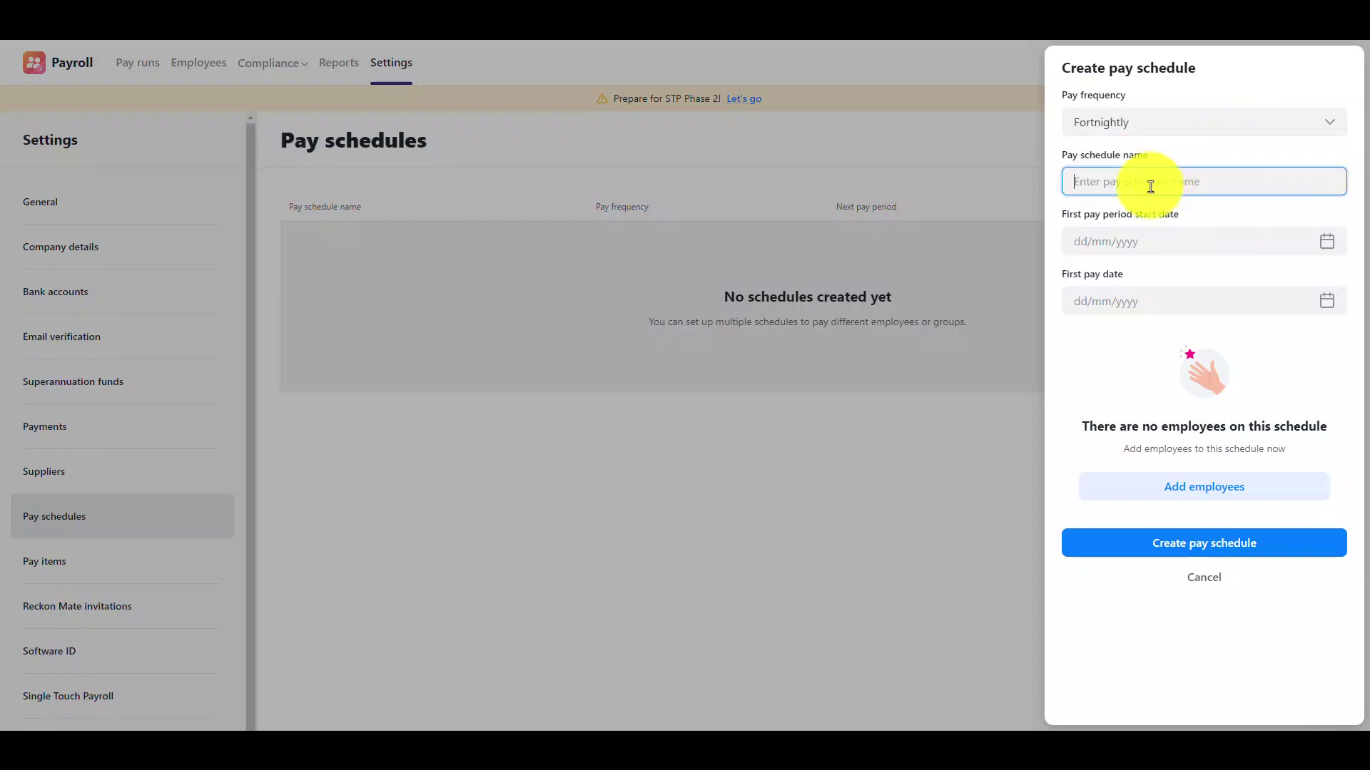
type("My fortnightly pay run")
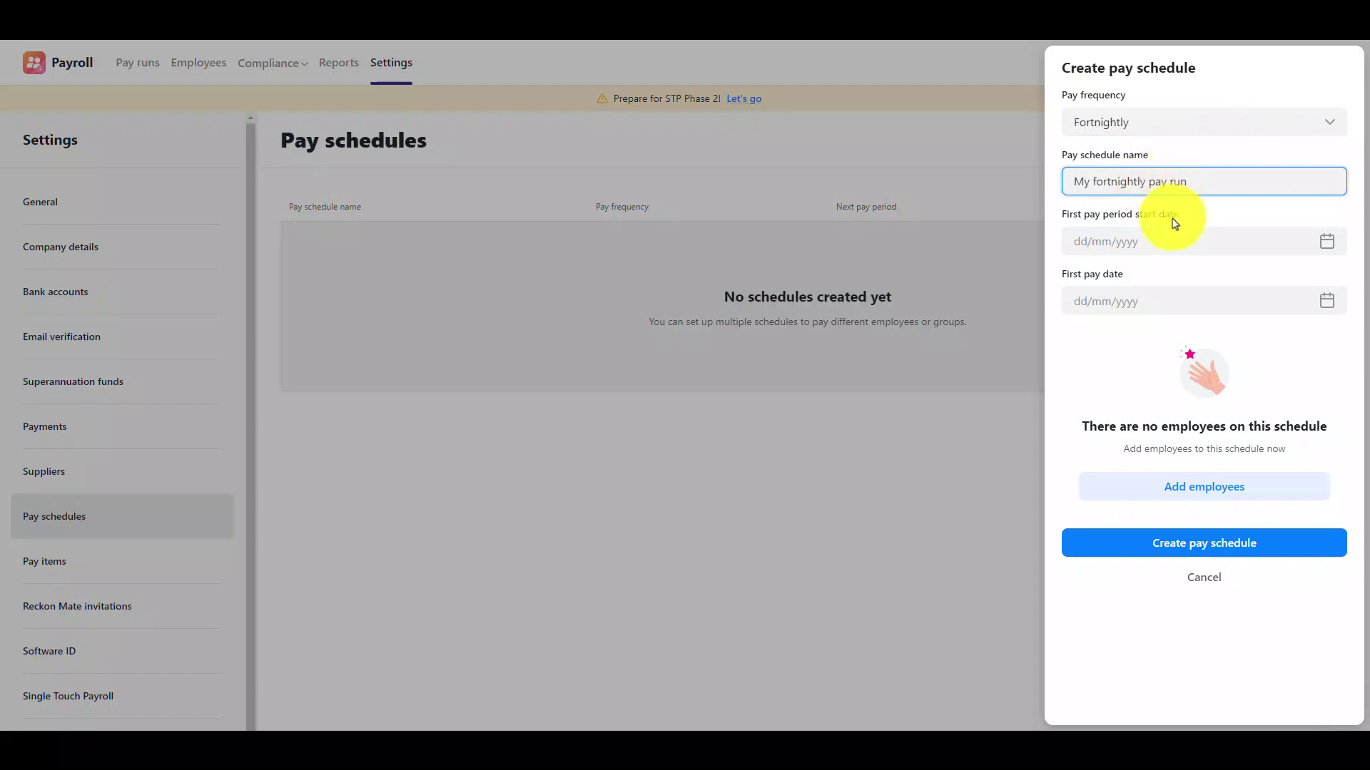
Set both the first pay period start date and first pay date to 6 March 2023
left_click(1176, 246)
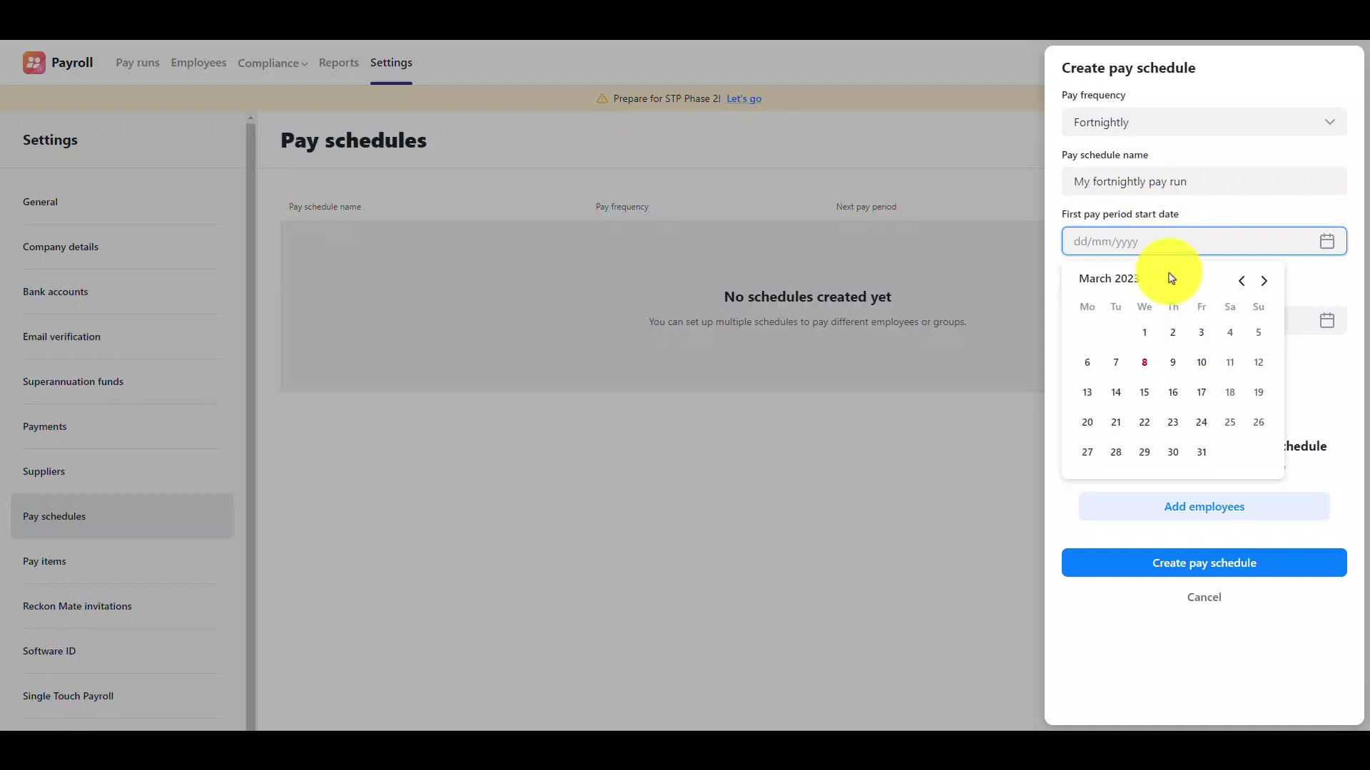
left_click(1088, 363)
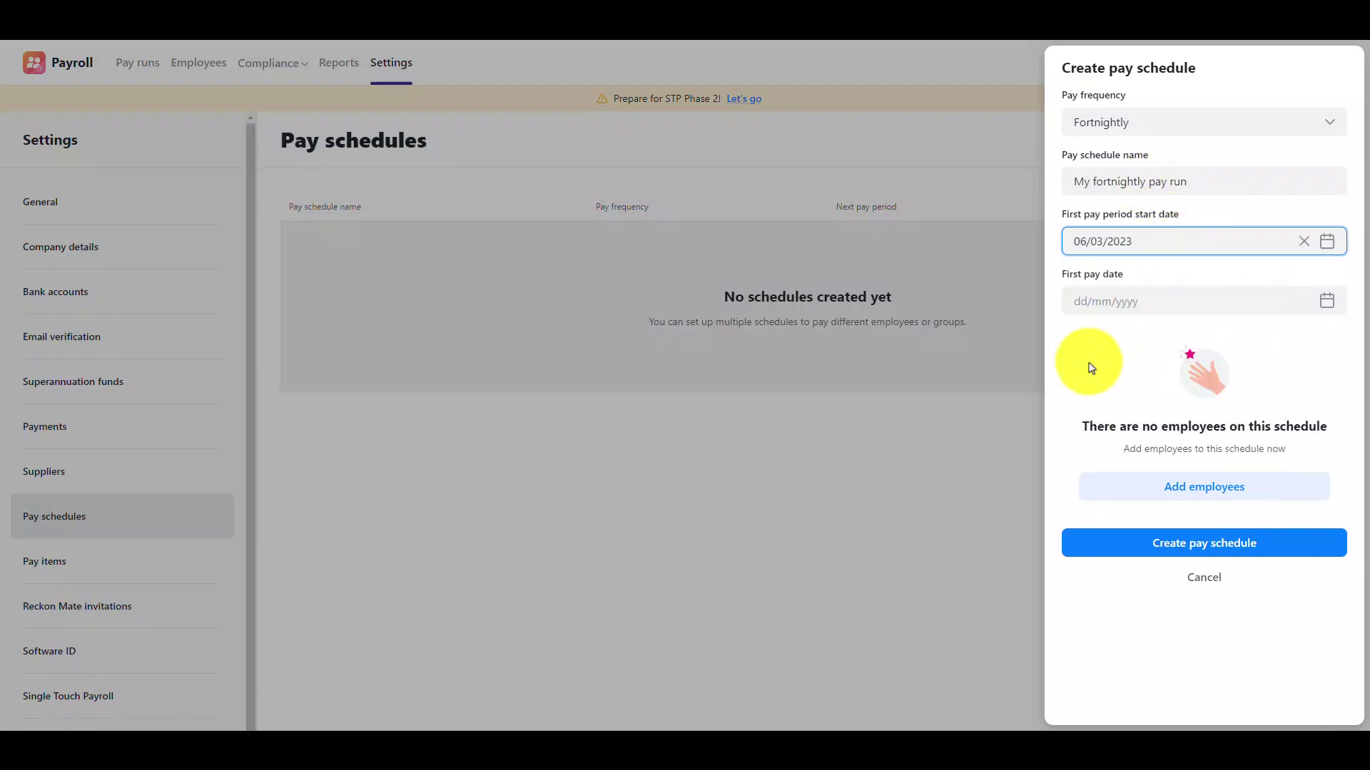
left_click(1169, 306)
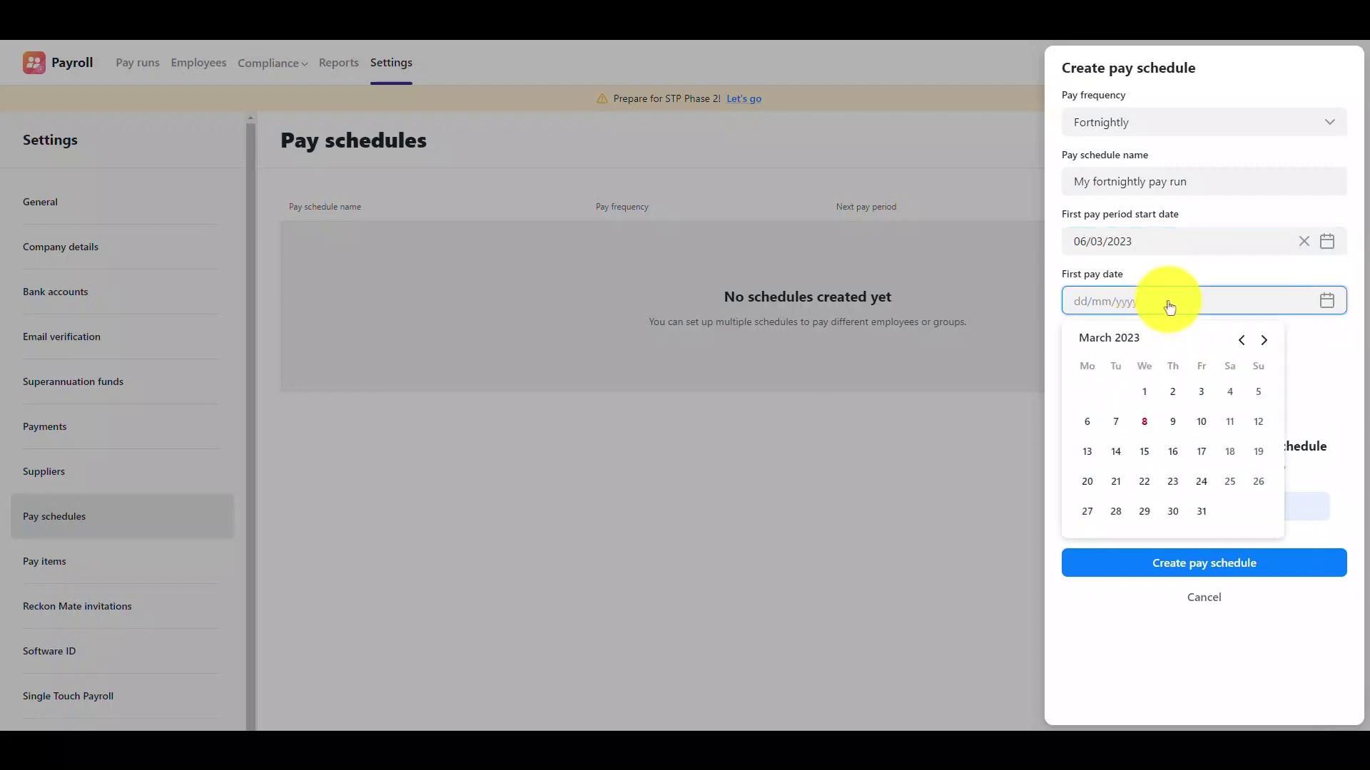
left_click(1087, 422)
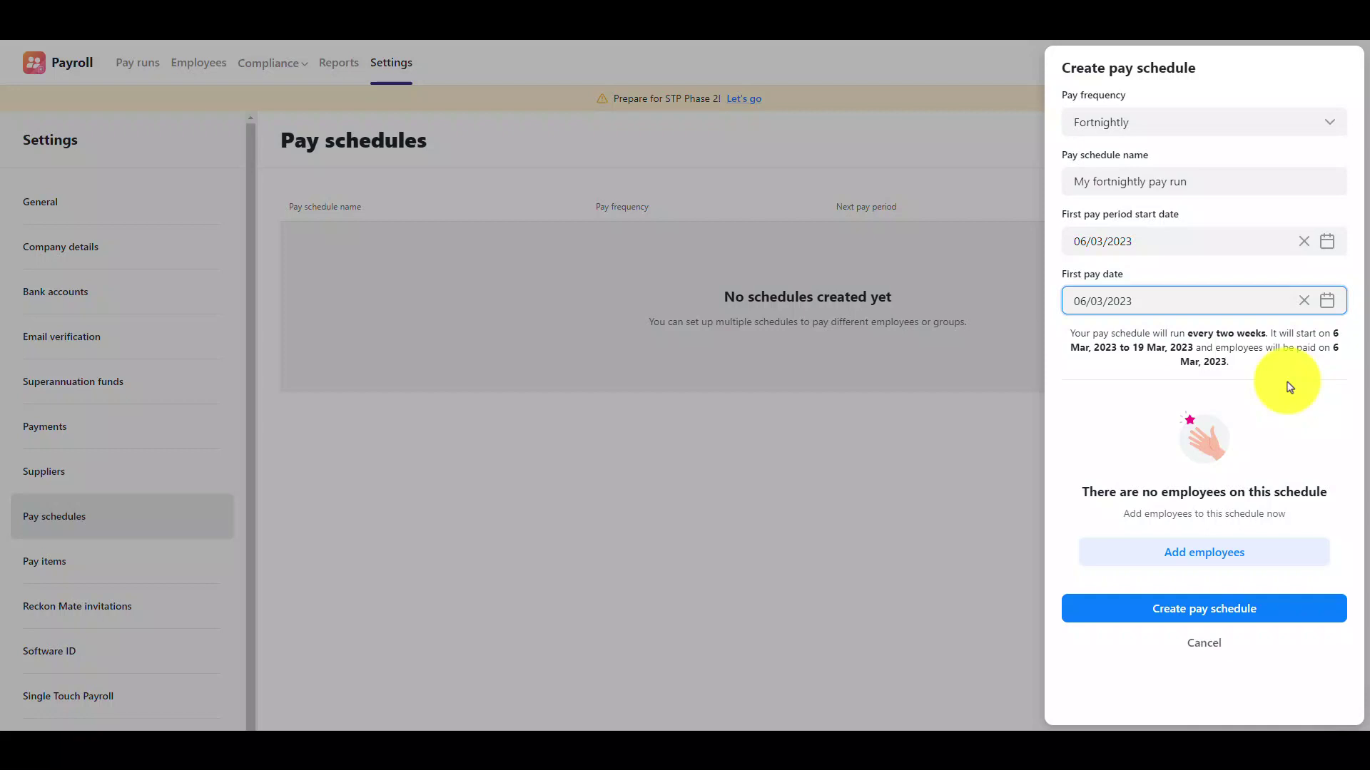
Add all six eligible fortnightly employees to the schedule using Select all
left_click(1273, 553)
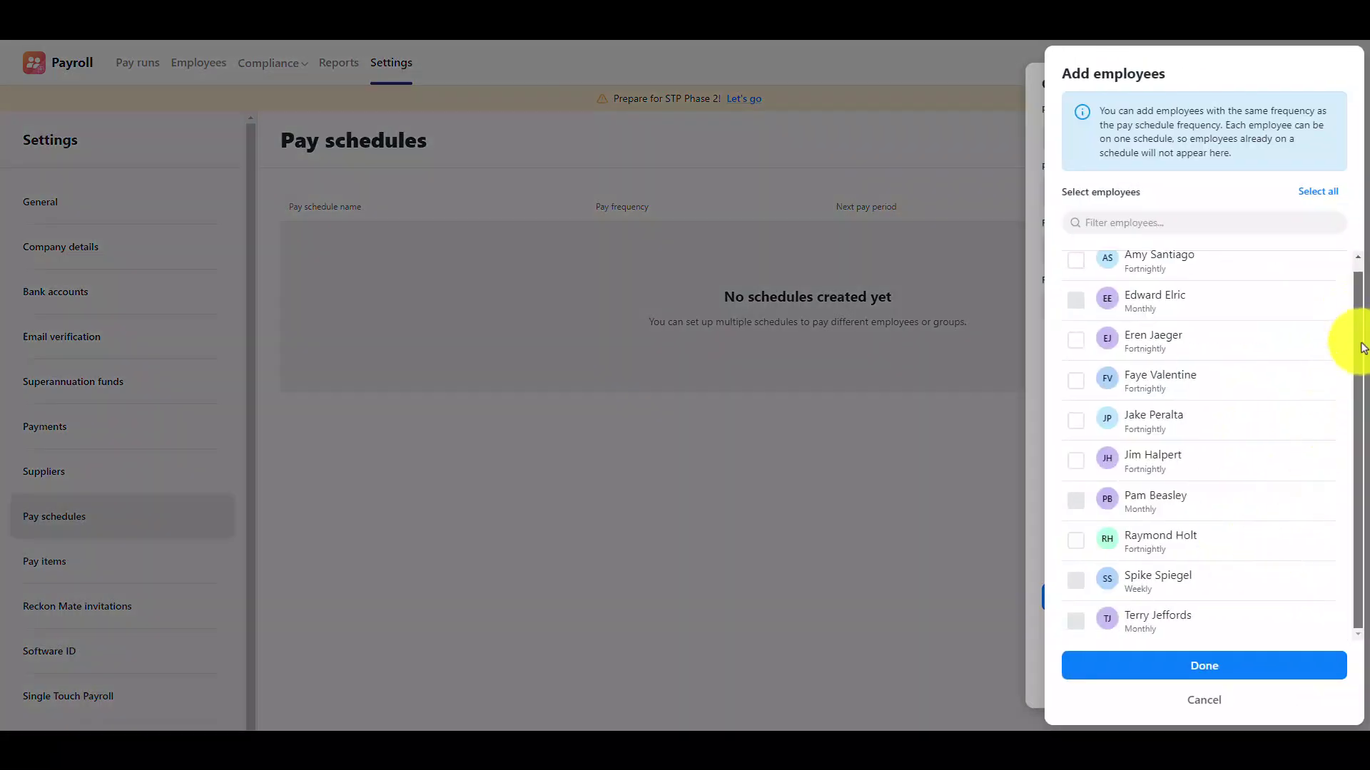
mouse_move(1355, 317)
left_mouse_down()
mouse_move(1363, 348)
mouse_move(1354, 306)
left_mouse_up()
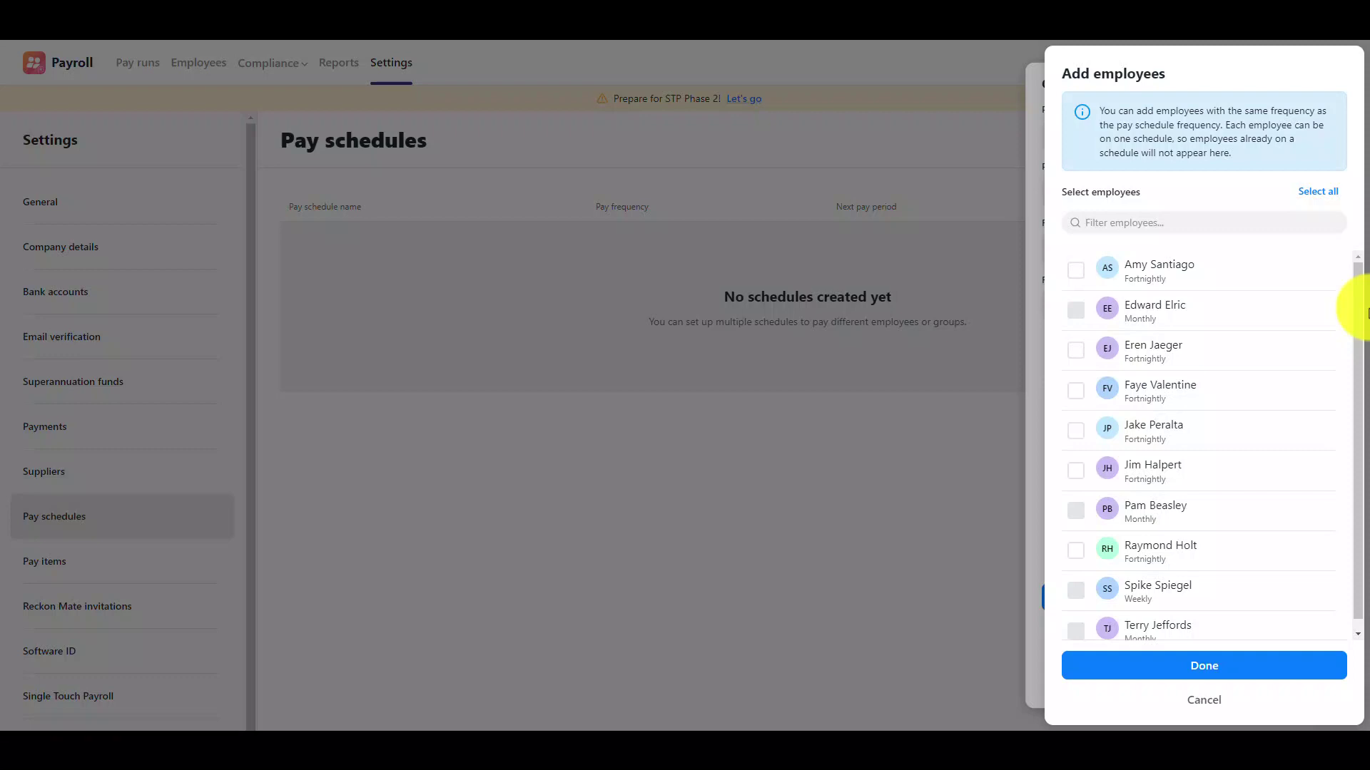
left_click(1316, 191)
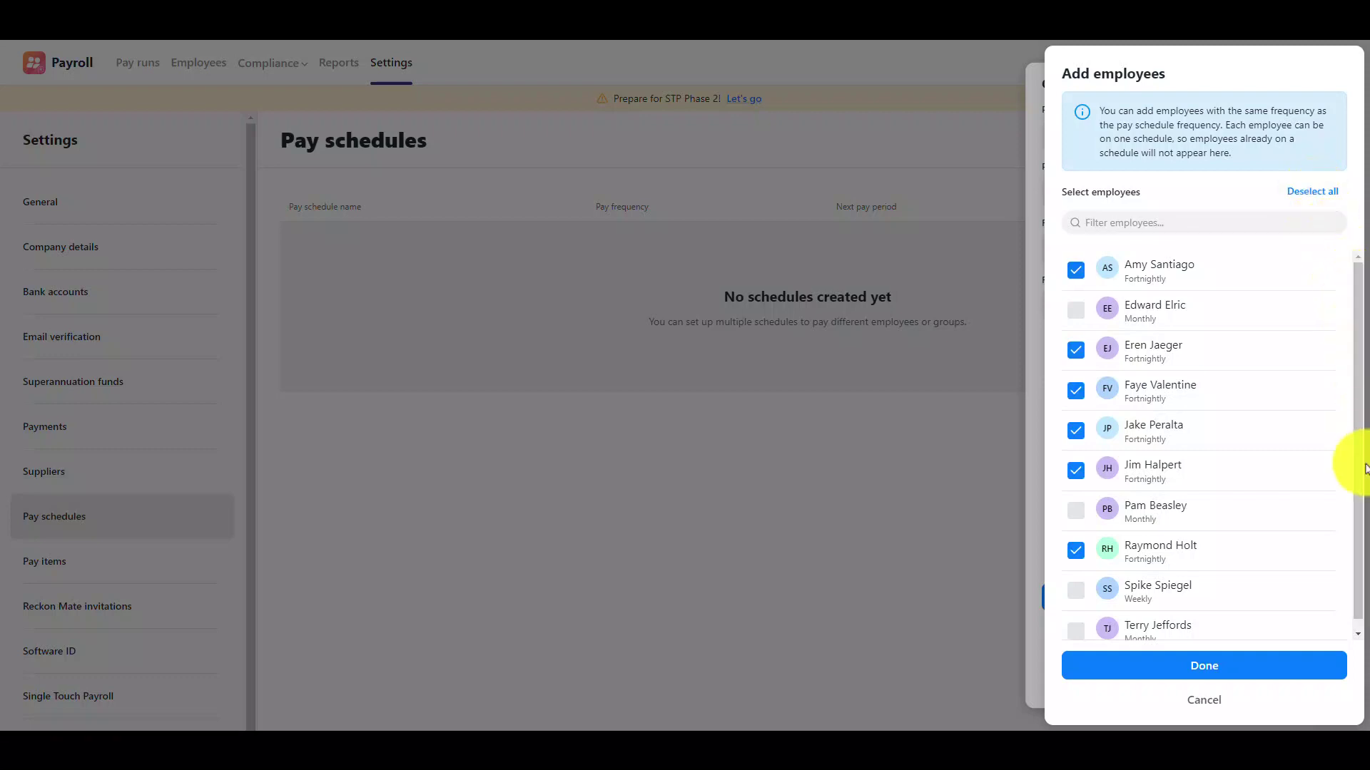
left_click(1234, 666)
scroll(1296, 675, "down", 1)
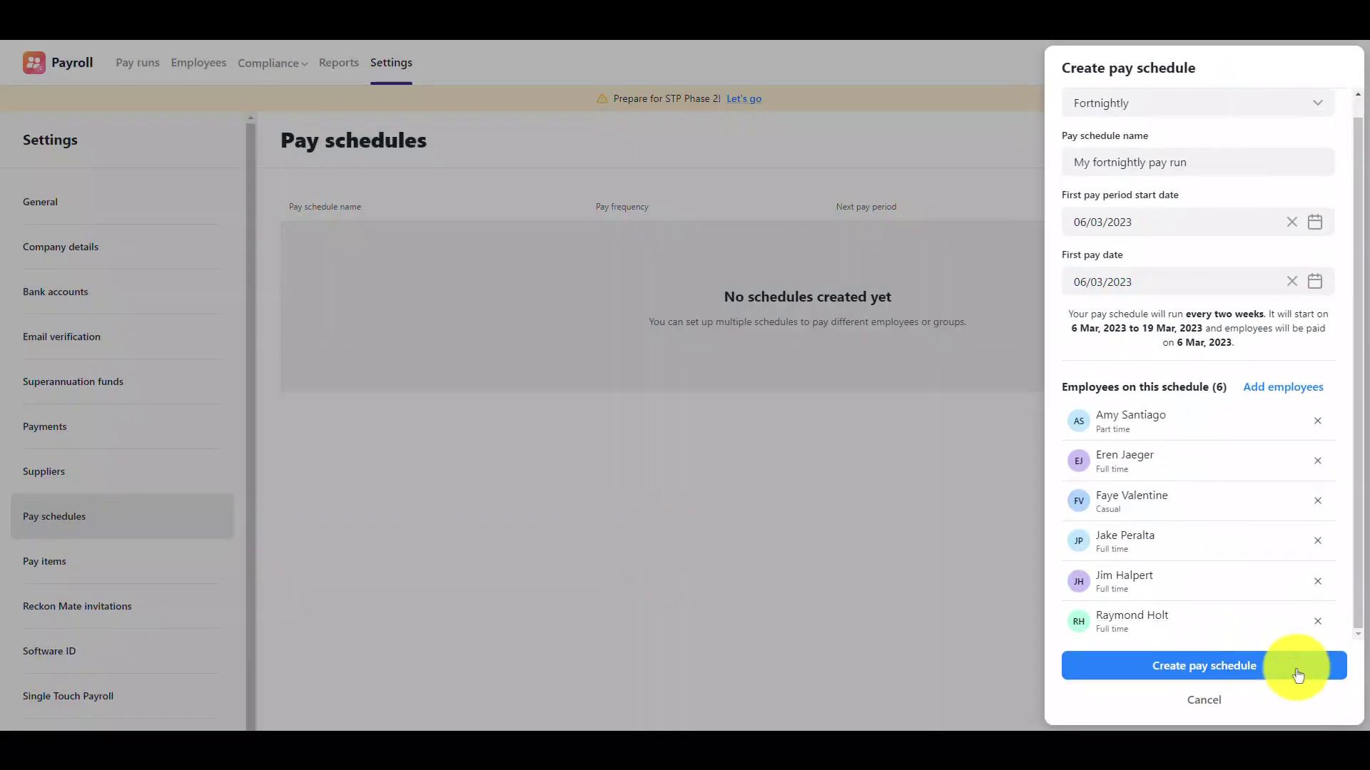
Save 'My fortnightly pay run' and show its Edit and Delete actions in the list
left_click(1297, 674)
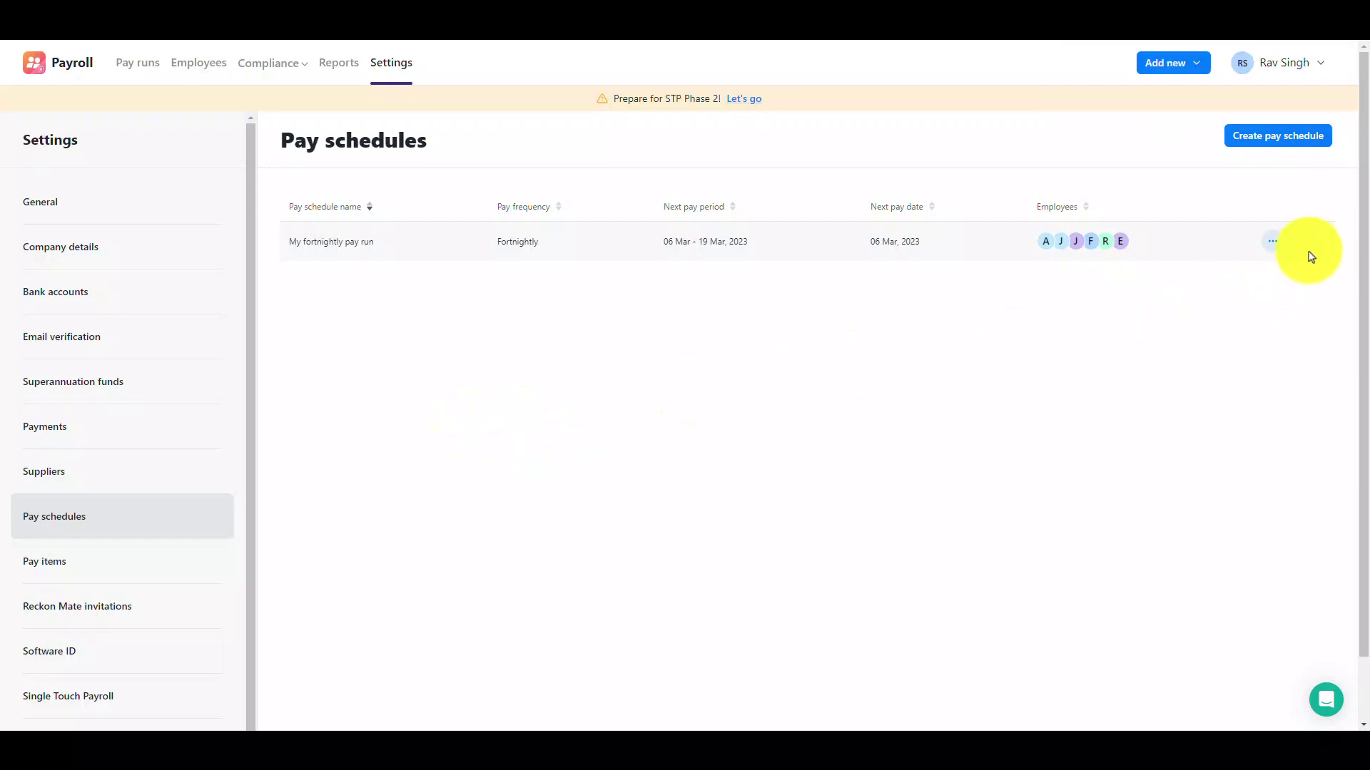
left_click(1274, 246)
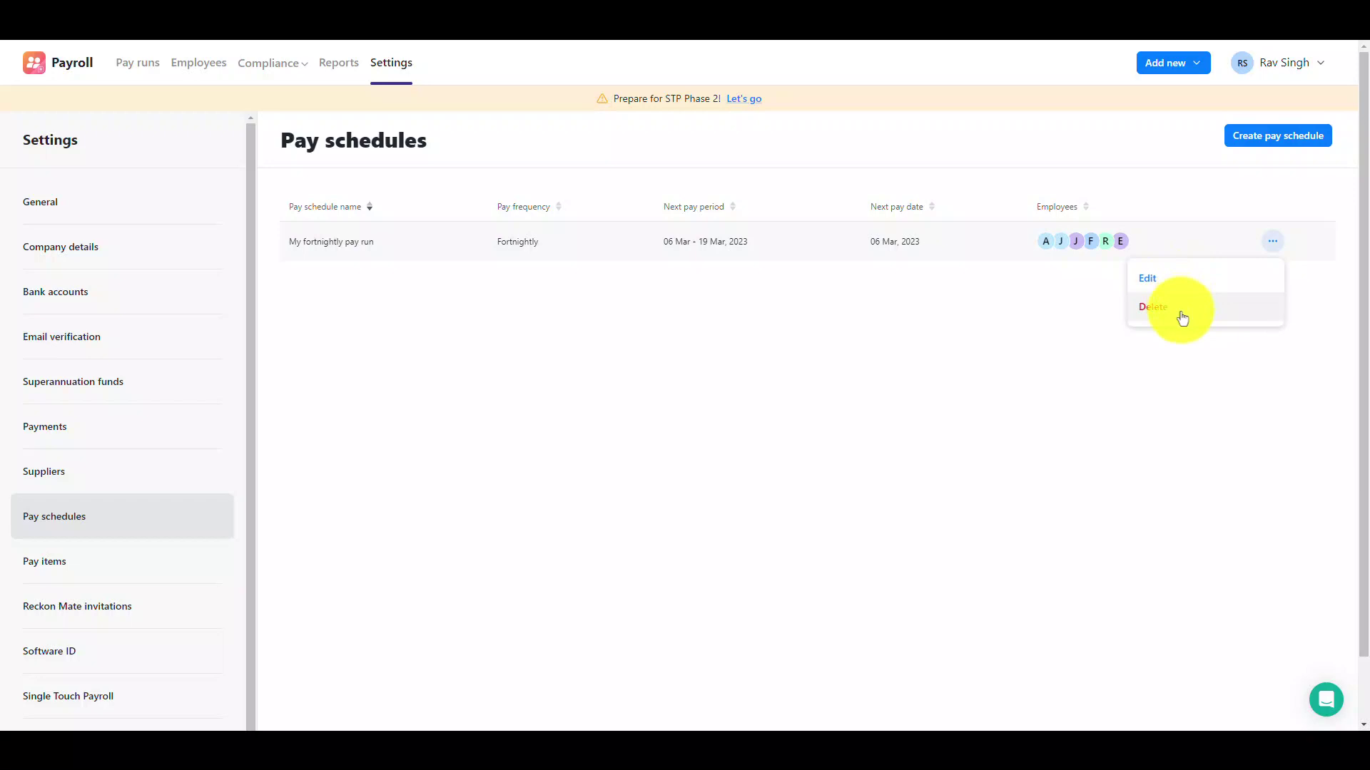
Set up a new pay run on My fortnightly pay run, copying pay items from the last run
left_click(657, 199)
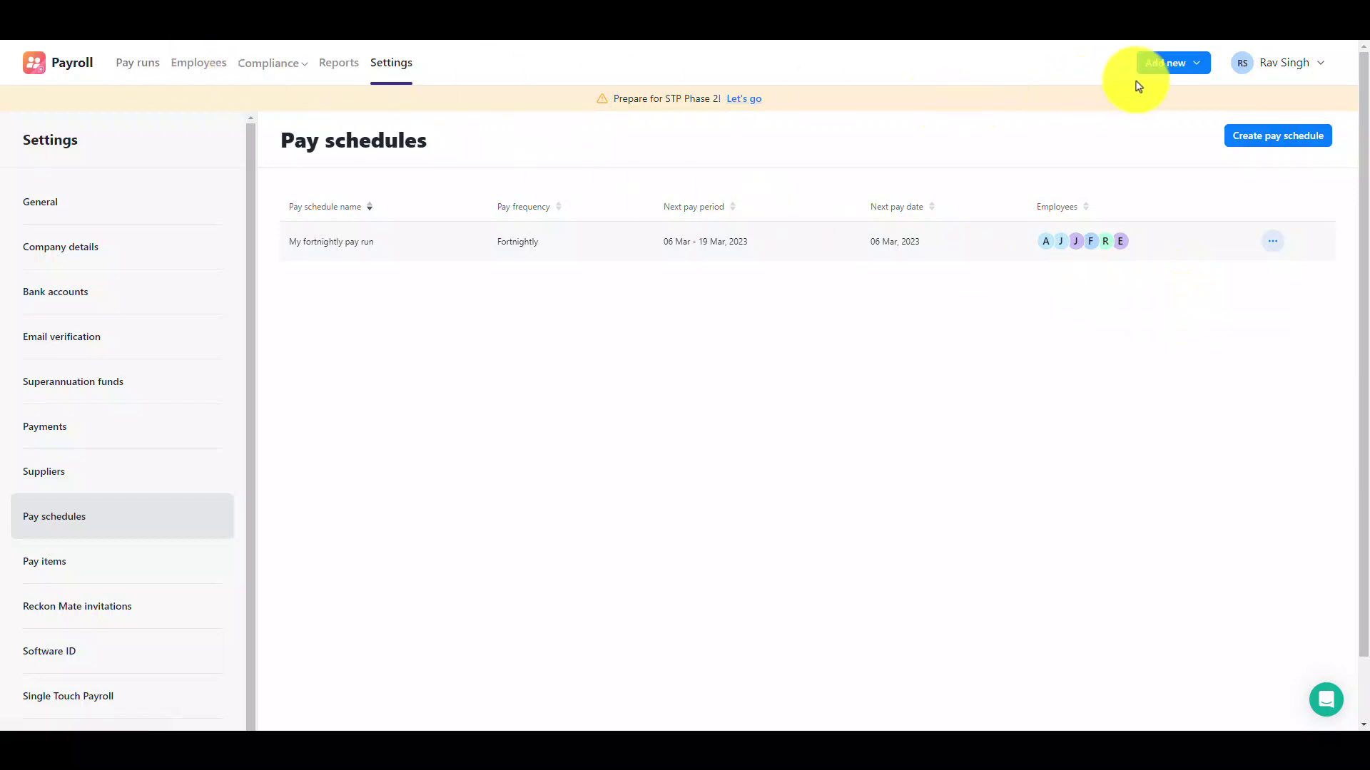
left_click(1160, 71)
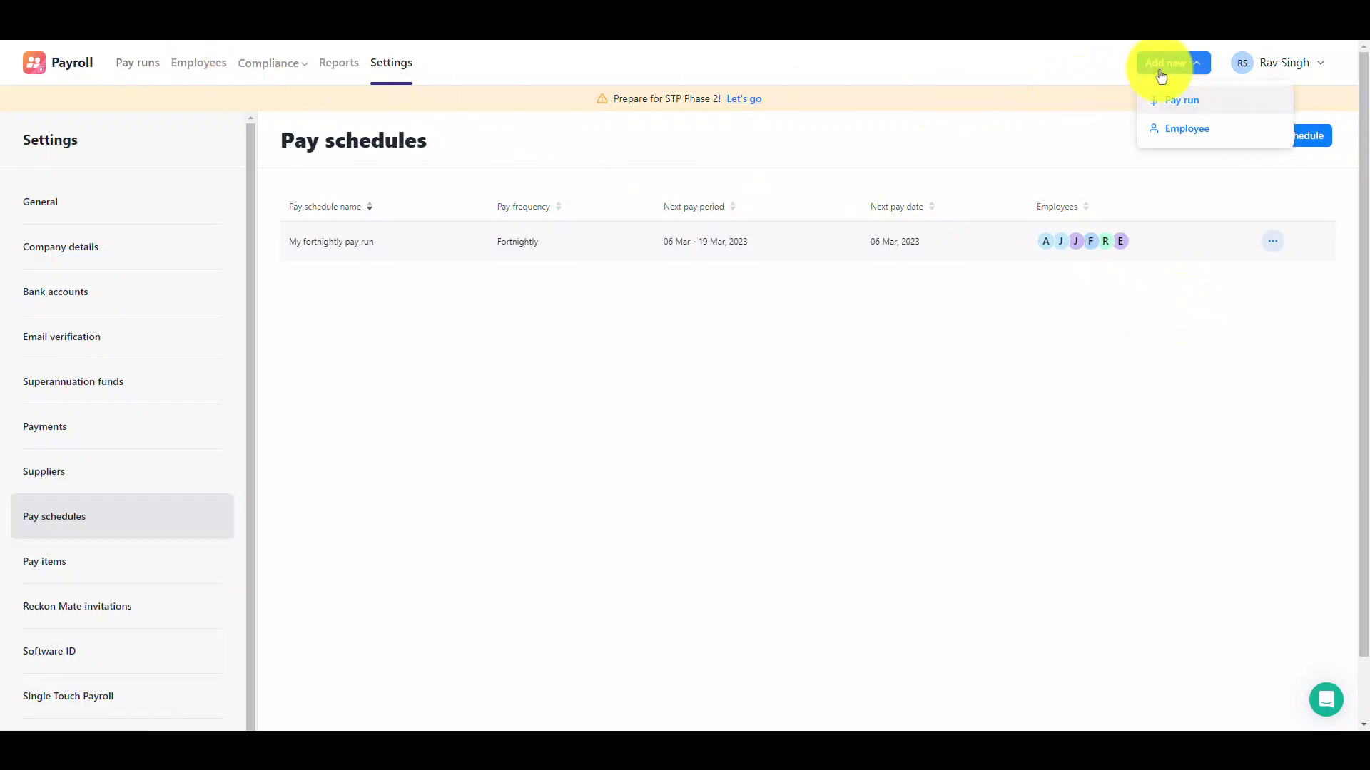
left_click(1219, 111)
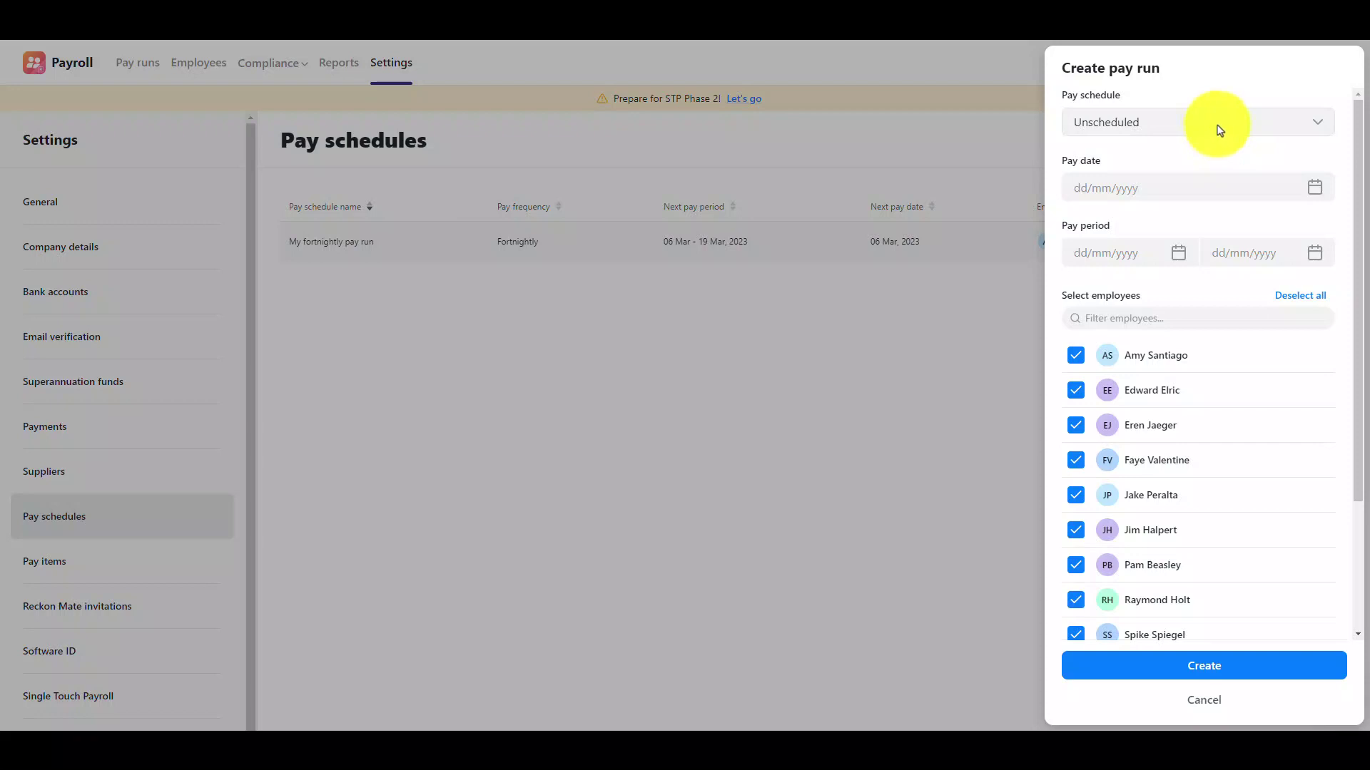
left_click(1220, 130)
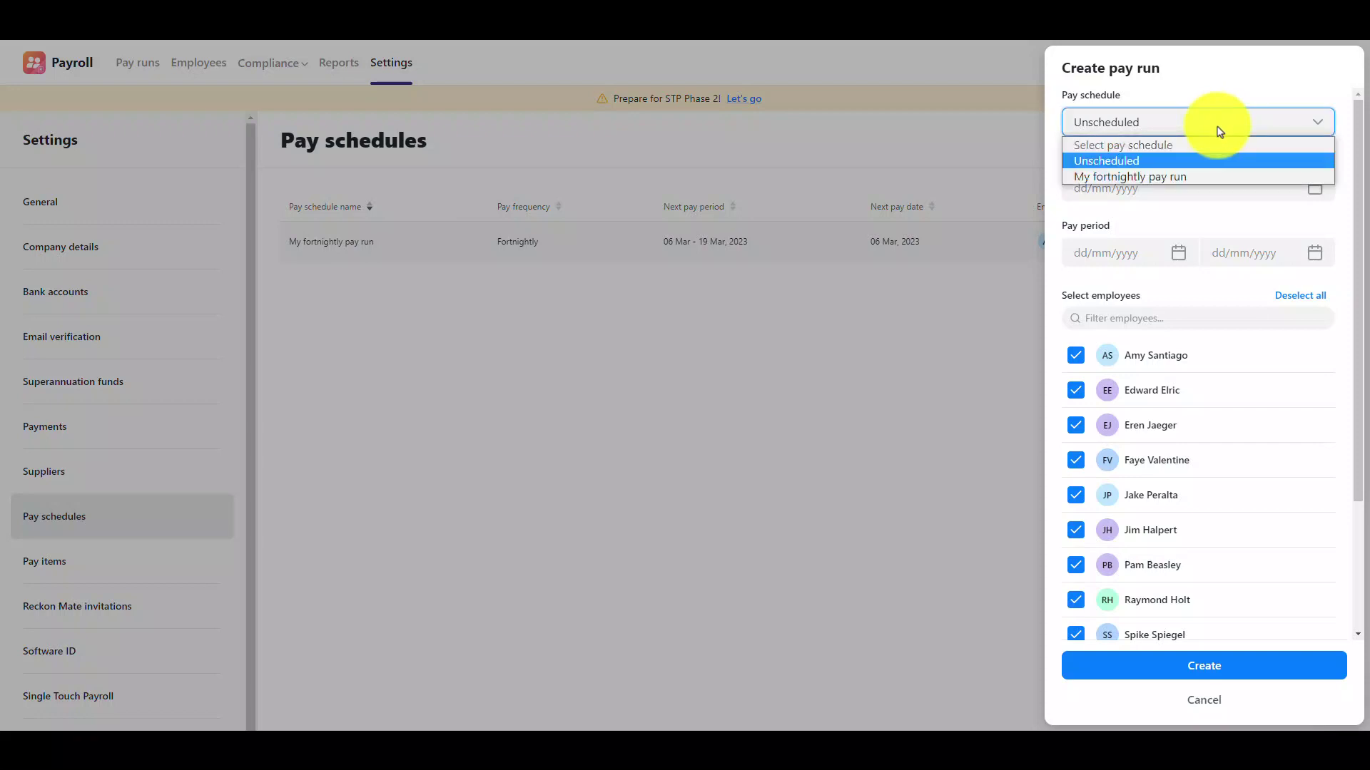
left_click(1199, 179)
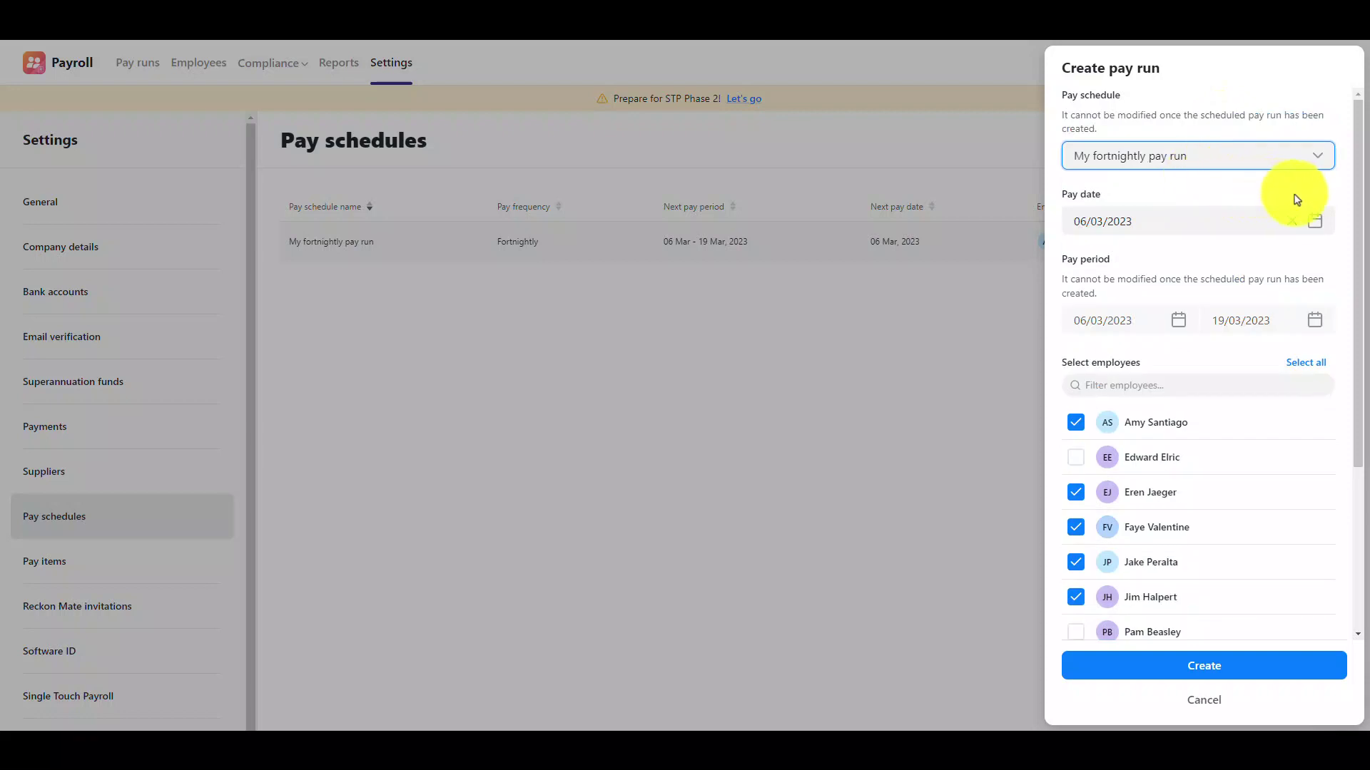
left_click_drag(1359, 197, 1363, 168)
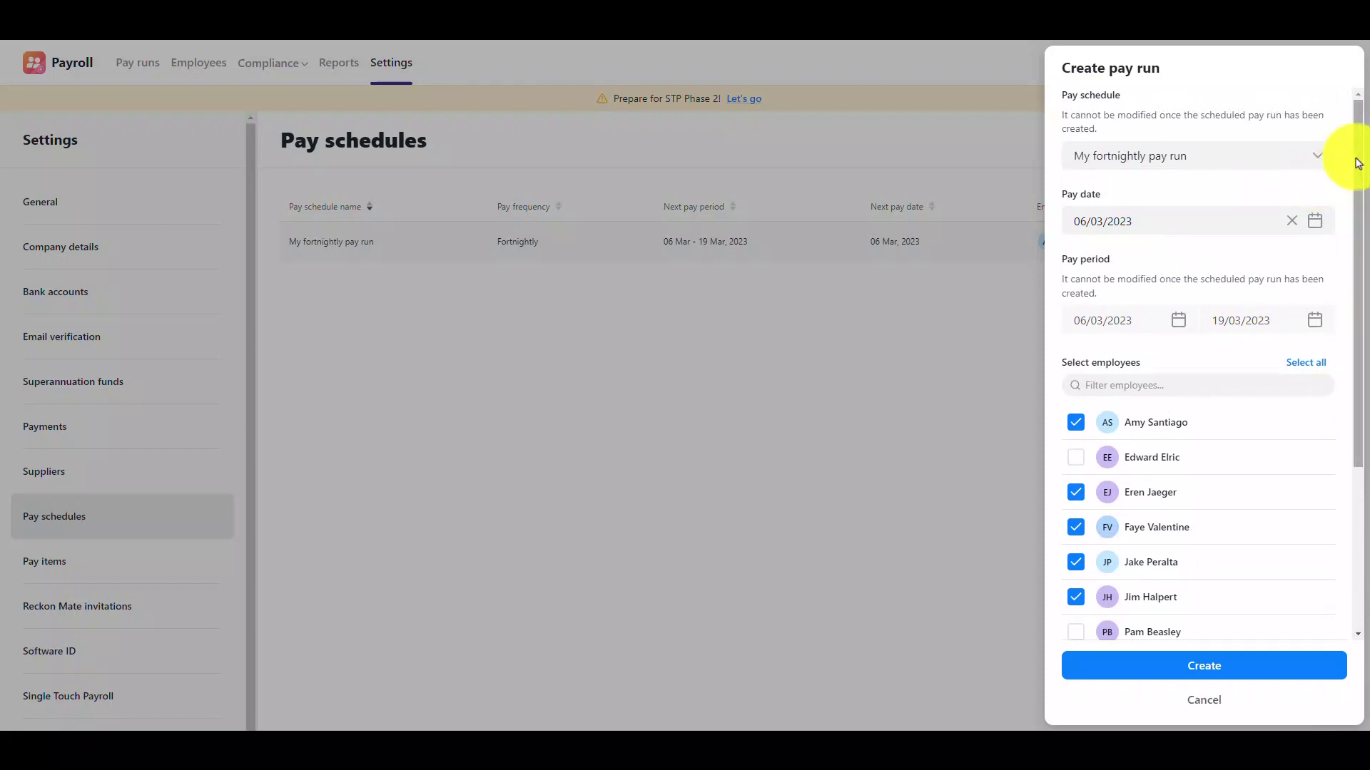
left_click_drag(1358, 164, 1357, 379)
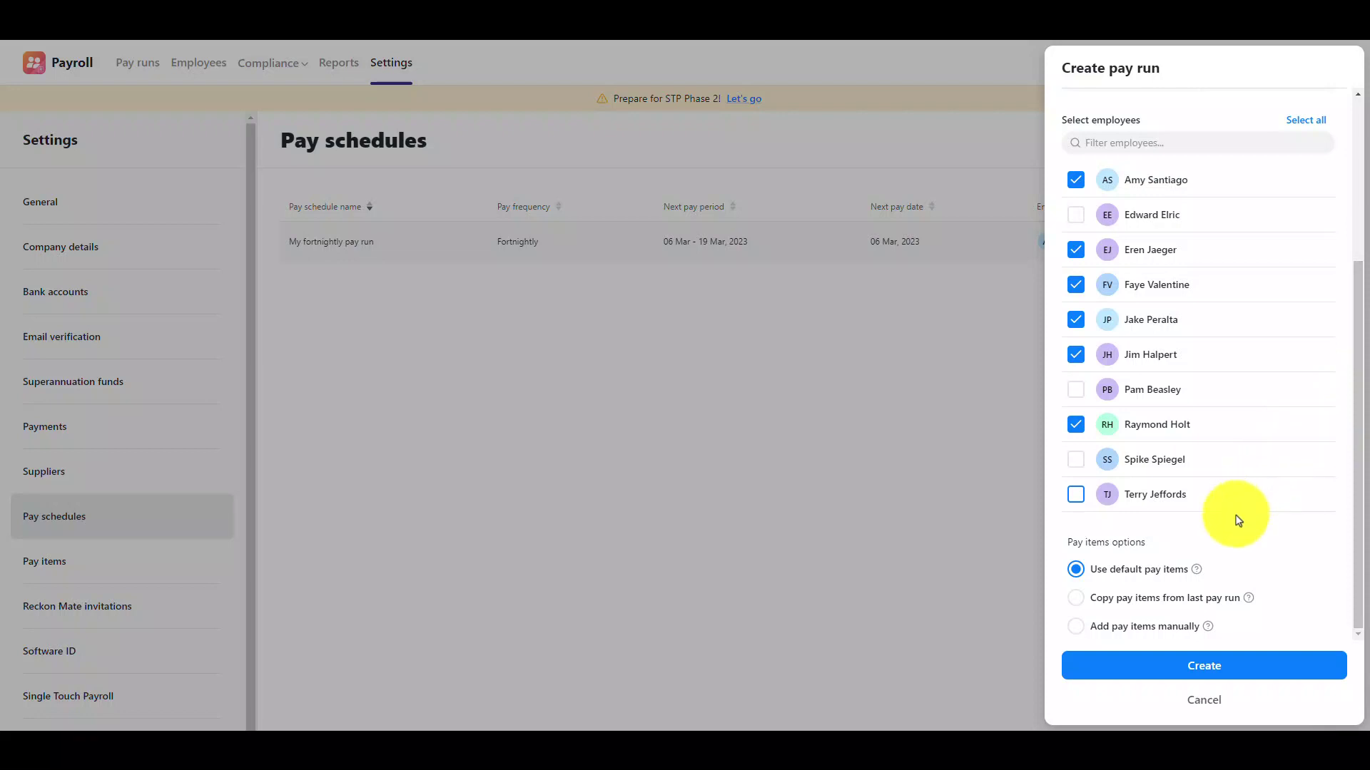
left_click(1163, 597)
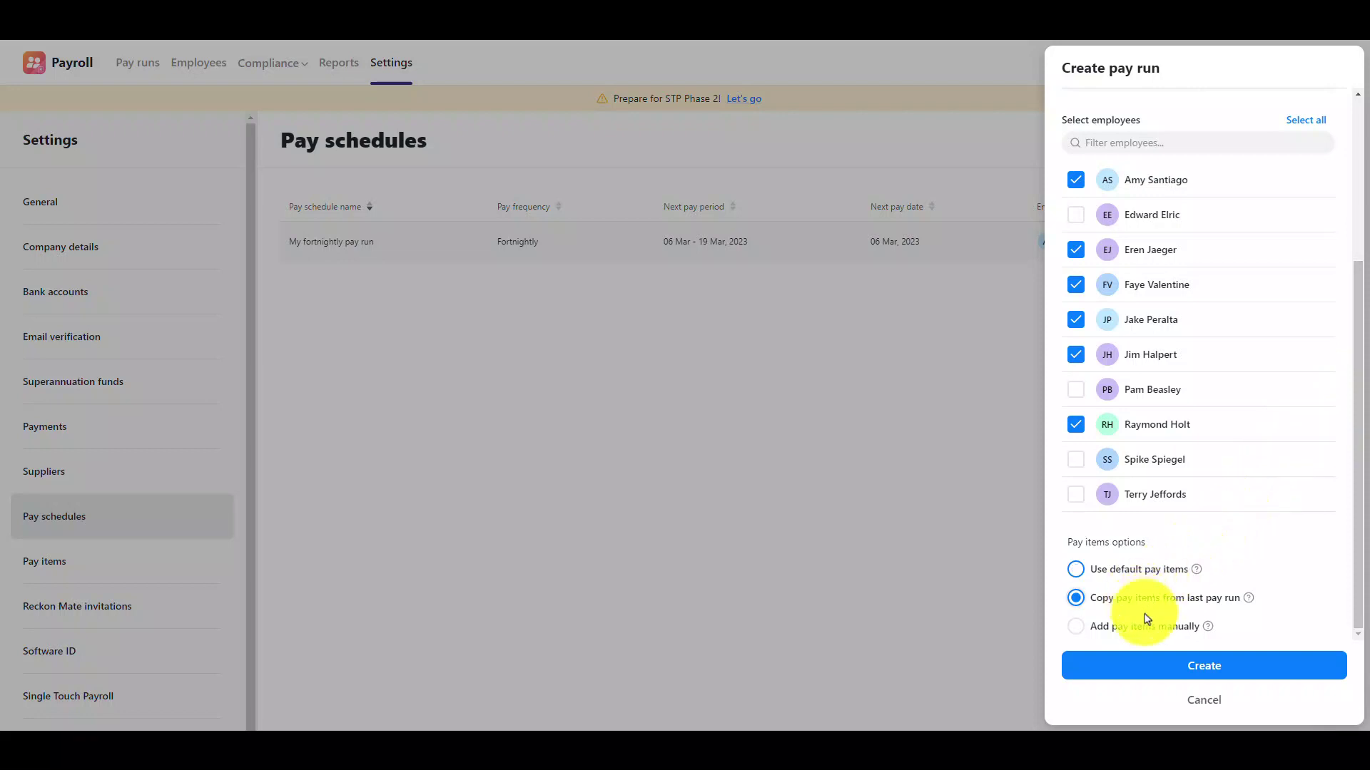
Create the 6 Mar 2023 draft pay run, then open the unscheduled weekly employee's employment details
left_click(1150, 661)
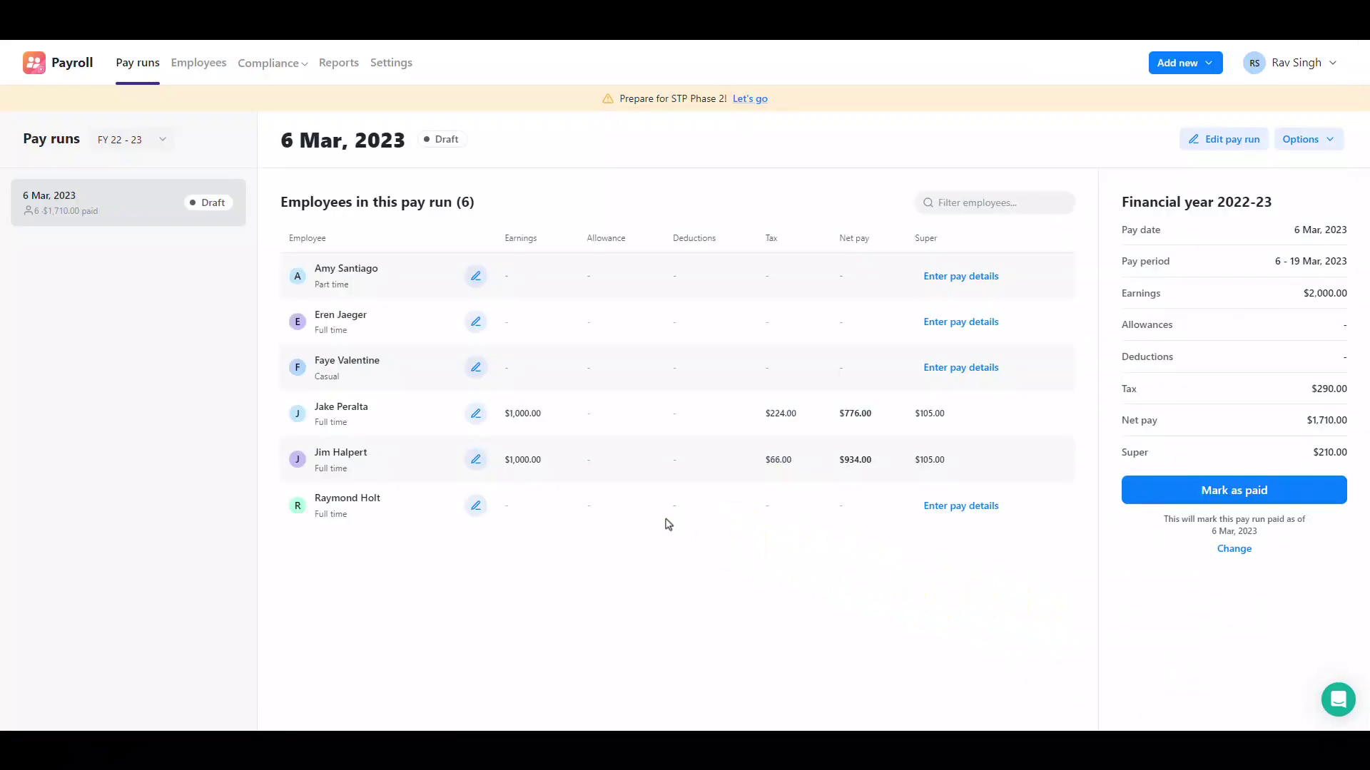
left_click(199, 65)
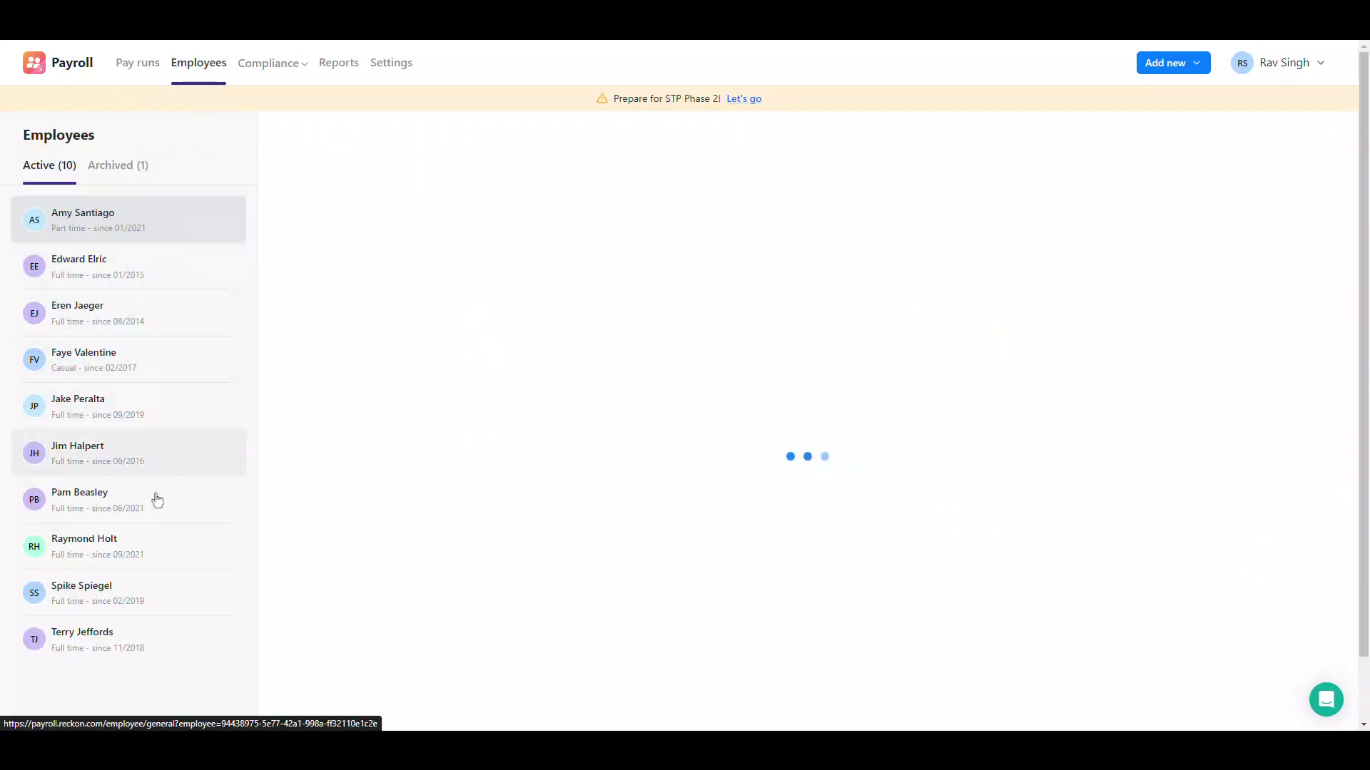
left_click(147, 599)
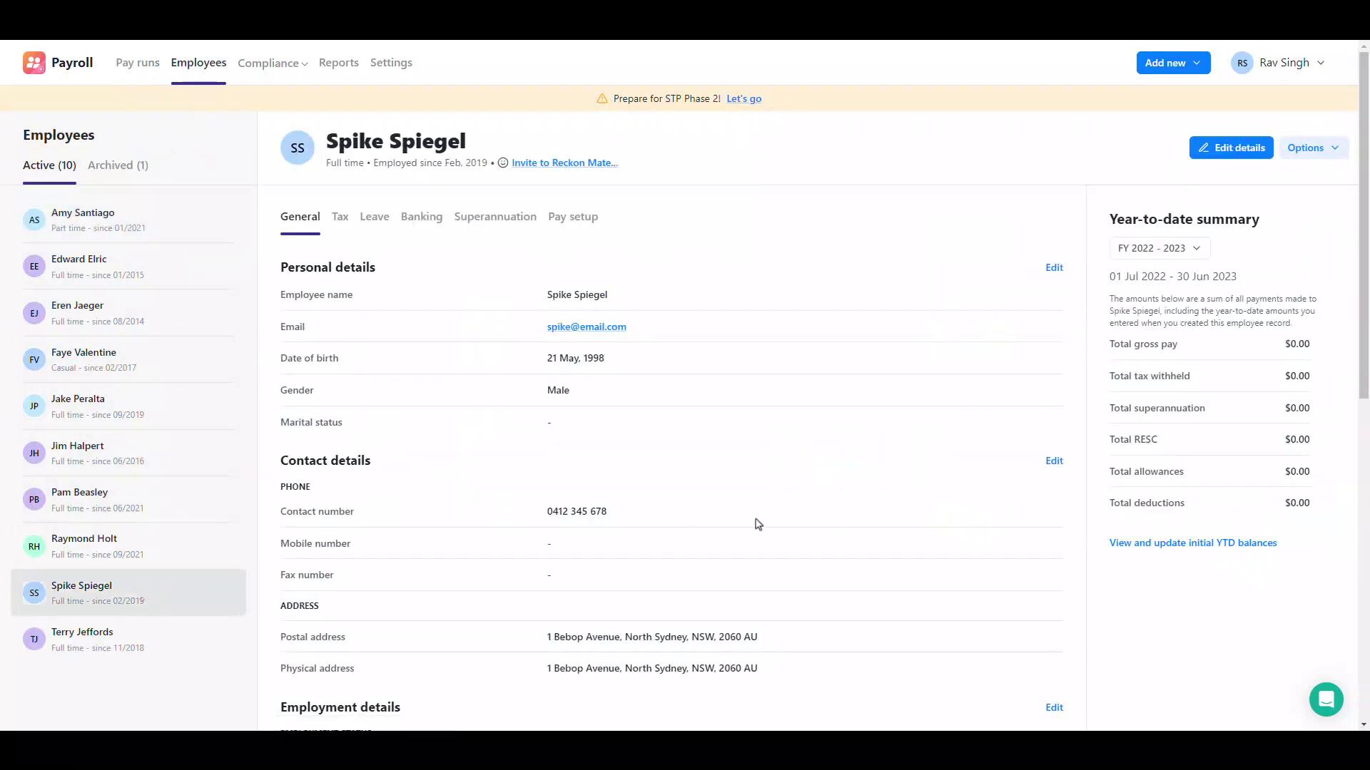
scroll(809, 529, "down", 2)
scroll(808, 529, "down", 5)
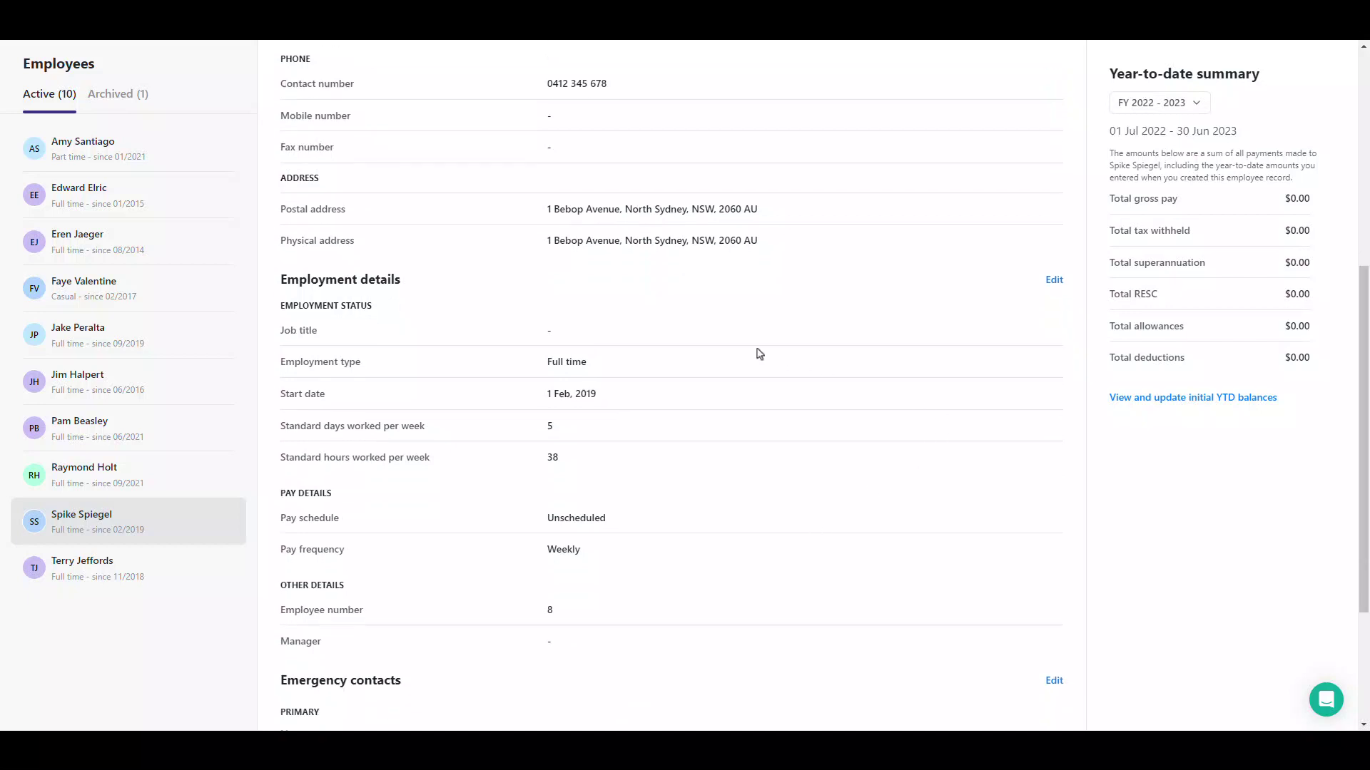
Assign the employee to My fortnightly pay run so their frequency becomes Fortnightly, and save
left_click(1054, 279)
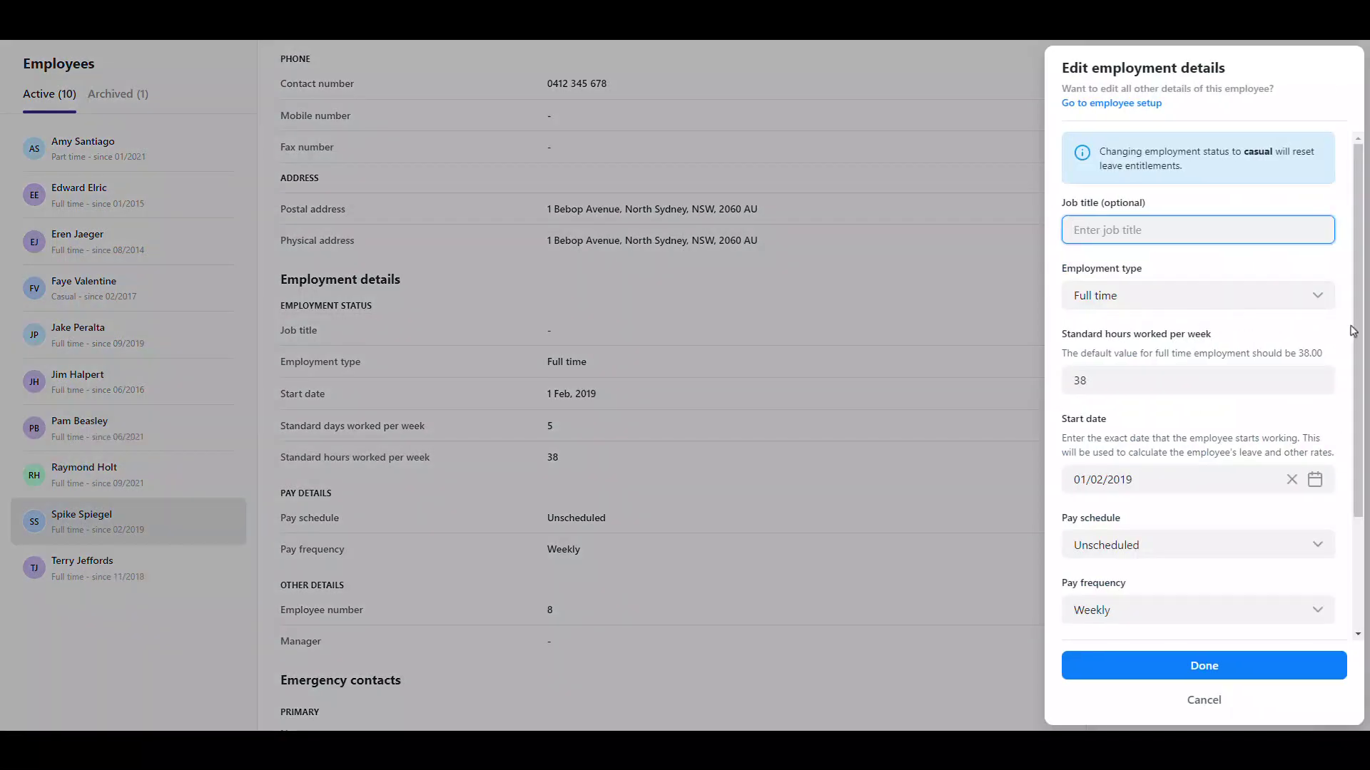
left_click_drag(1362, 338, 1363, 451)
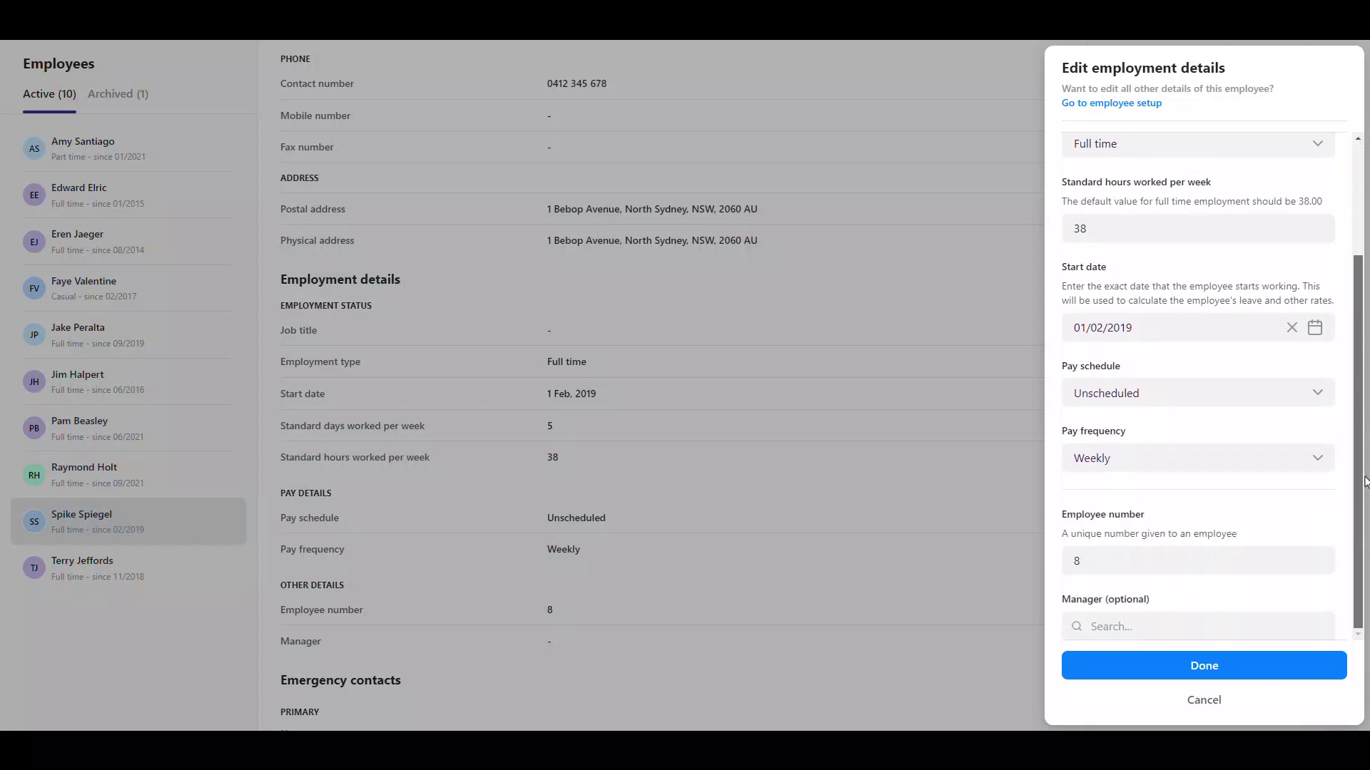
left_click(1319, 401)
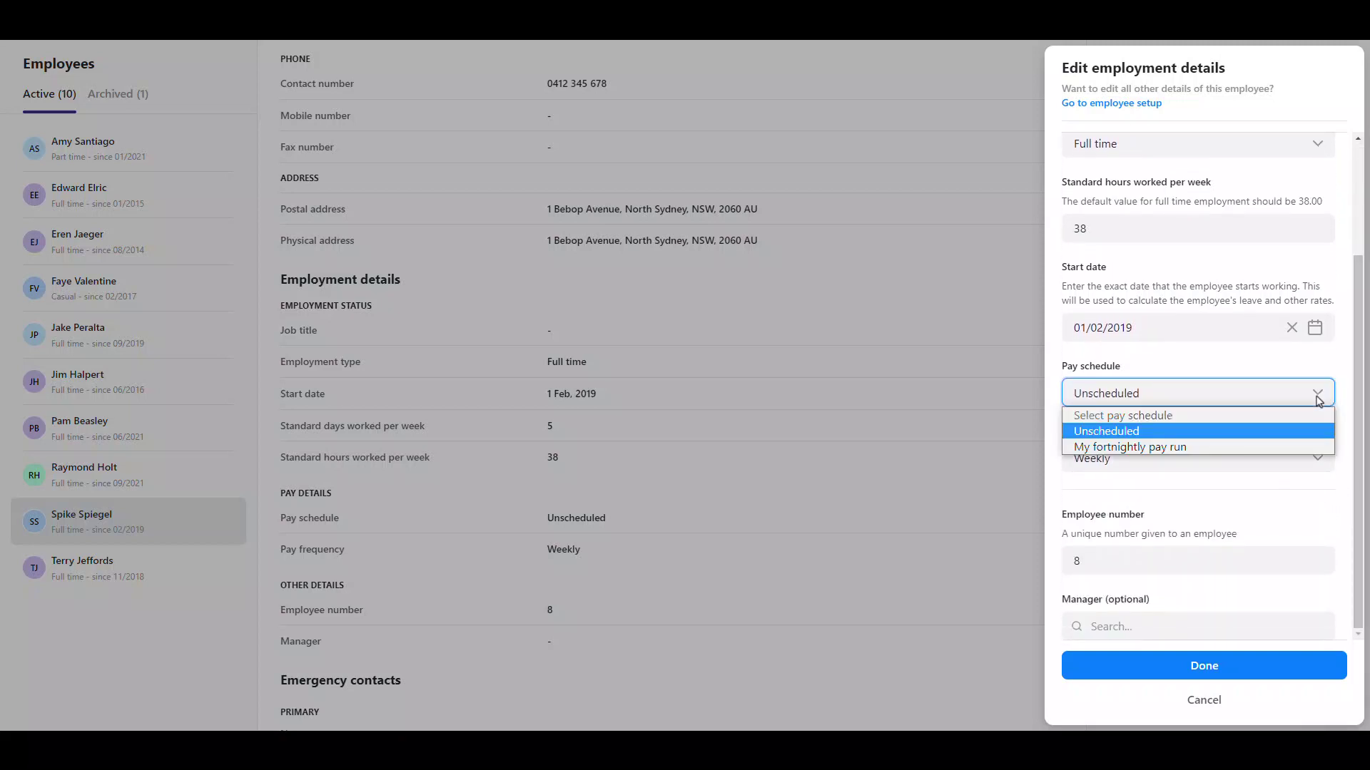
left_click(1203, 448)
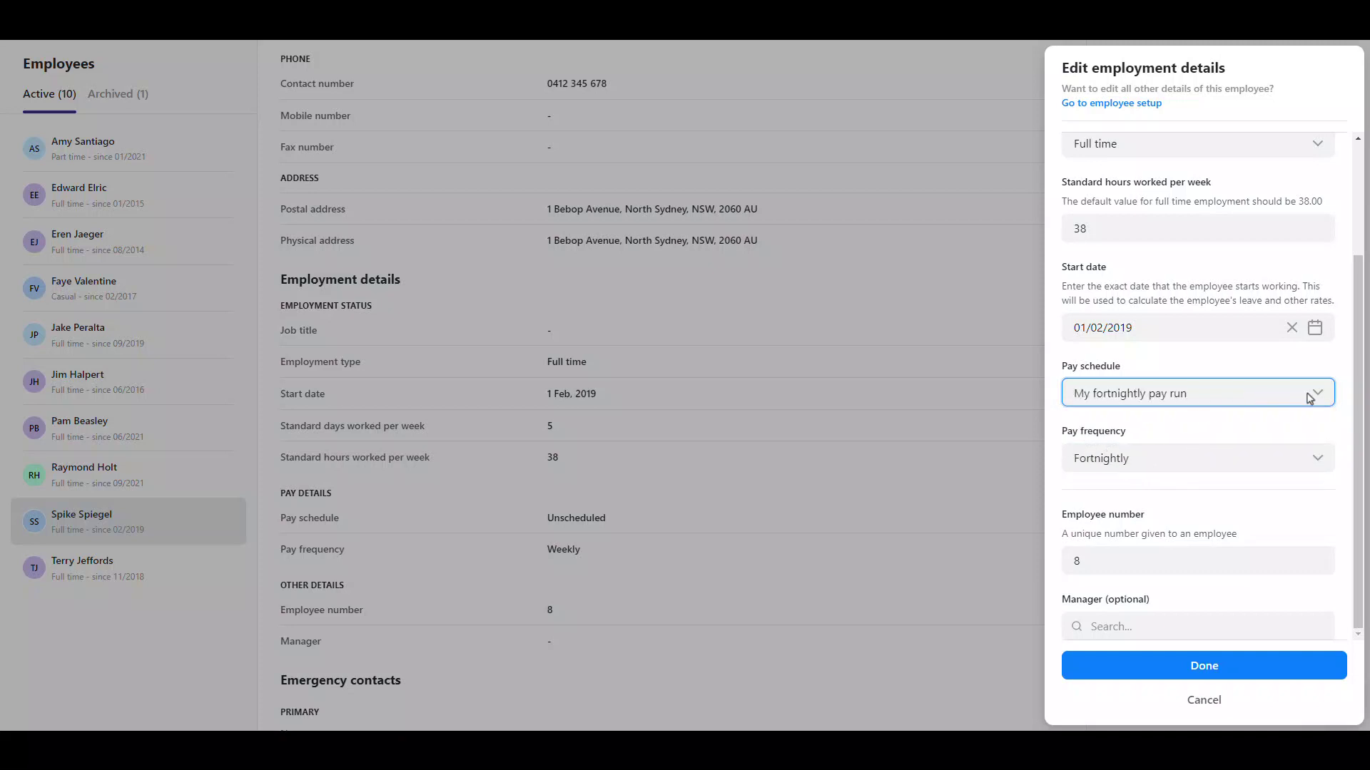
left_click(1293, 670)
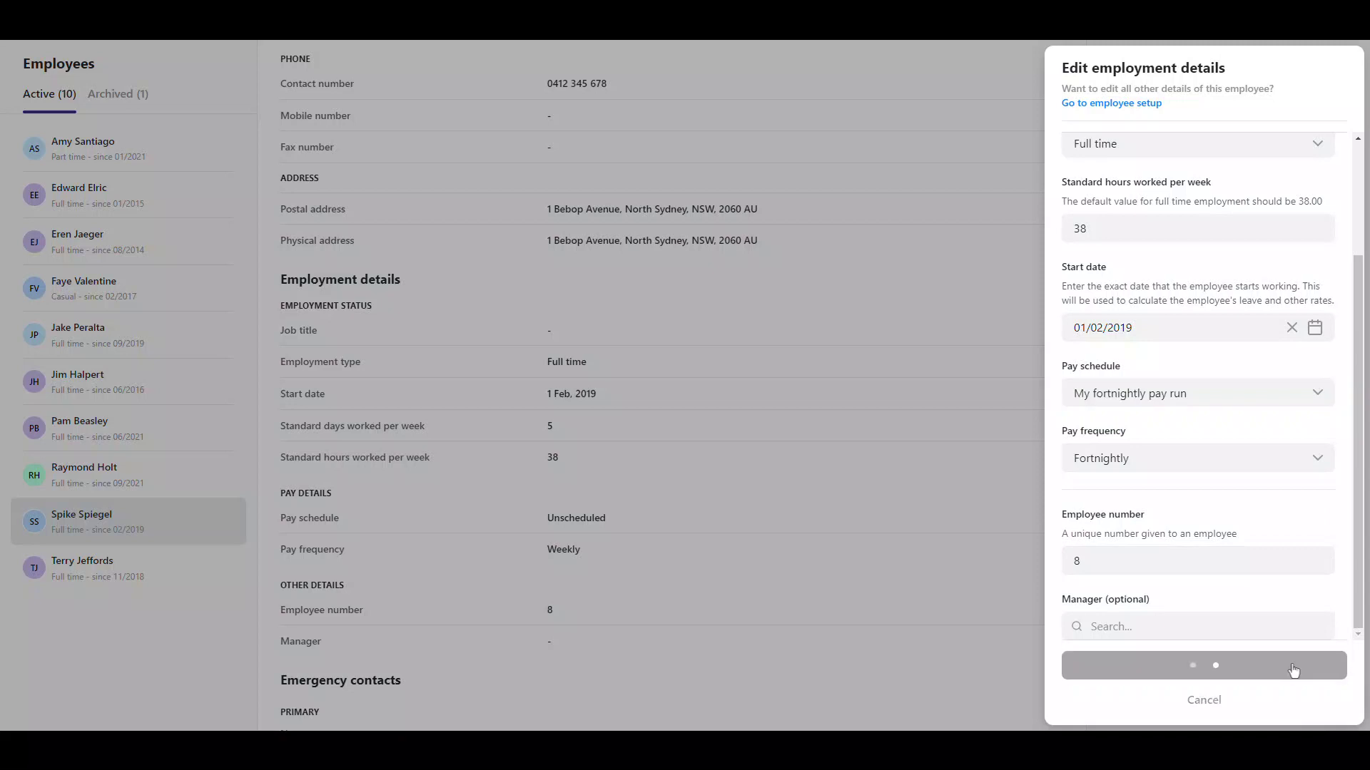